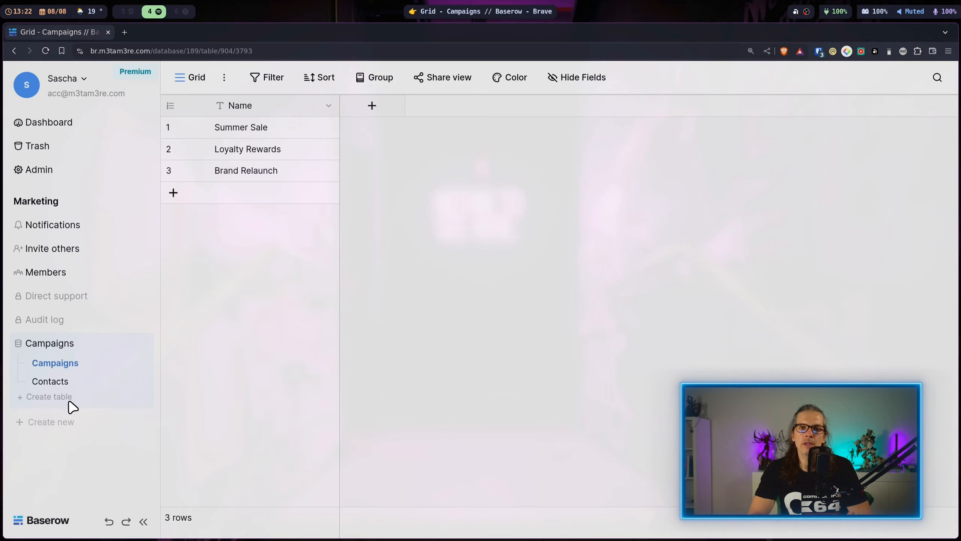
# Step: Create a new empty table named Sales in the Campaigns database
pyautogui.click(70, 402)
pyautogui.write('Sales')
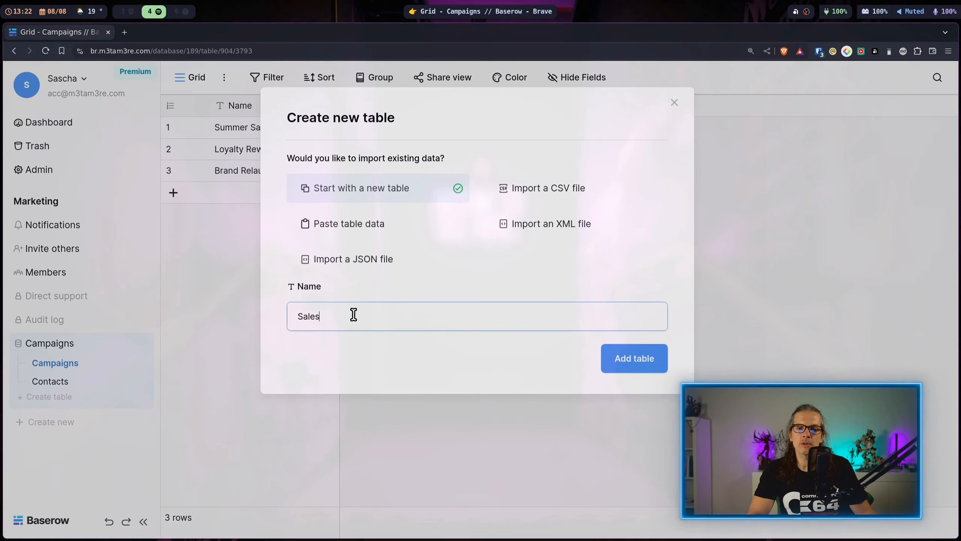
pyautogui.click(642, 361)
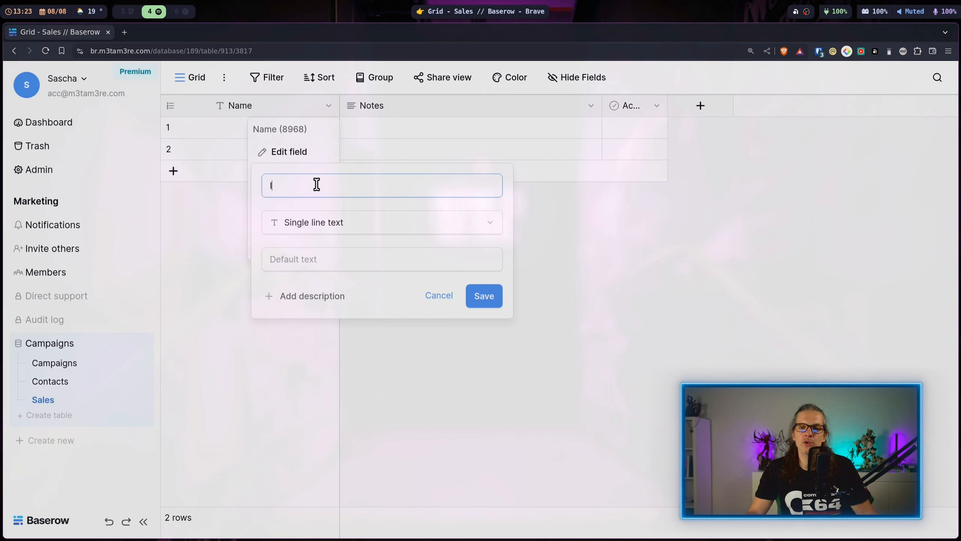
# Step: Rename the Sales table's primary Name field to ID and change its type to UUID
pyautogui.write('ID')
pyautogui.click(352, 215)
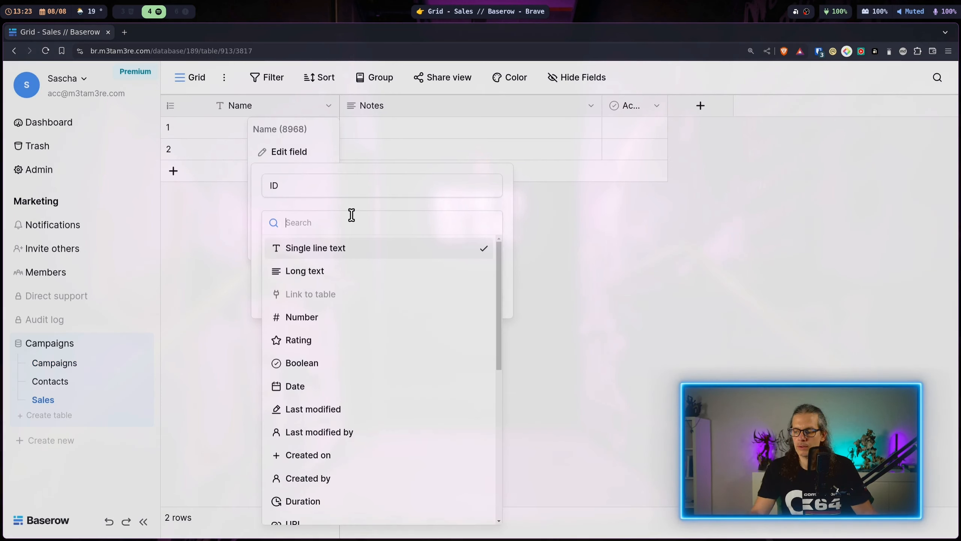
pyautogui.write('u')
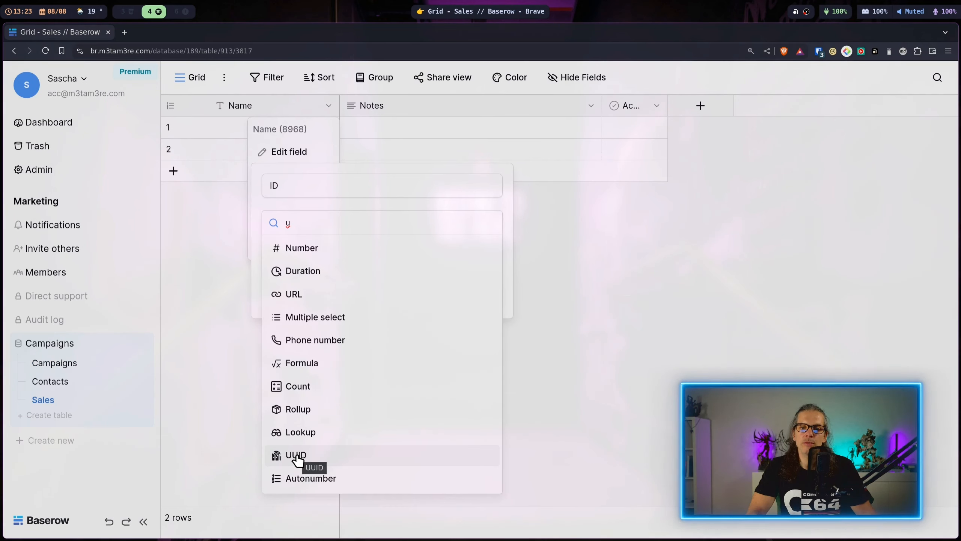
pyautogui.click(298, 456)
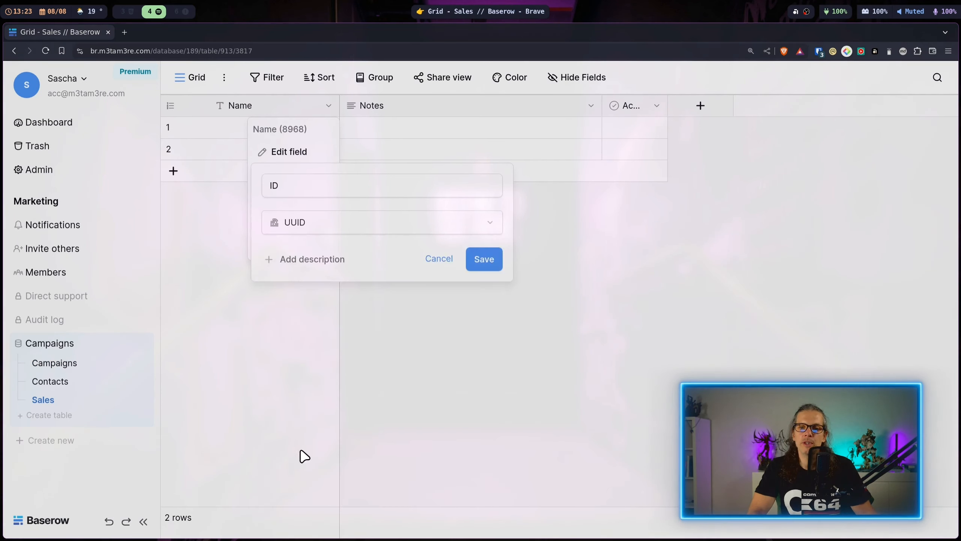
pyautogui.click(485, 265)
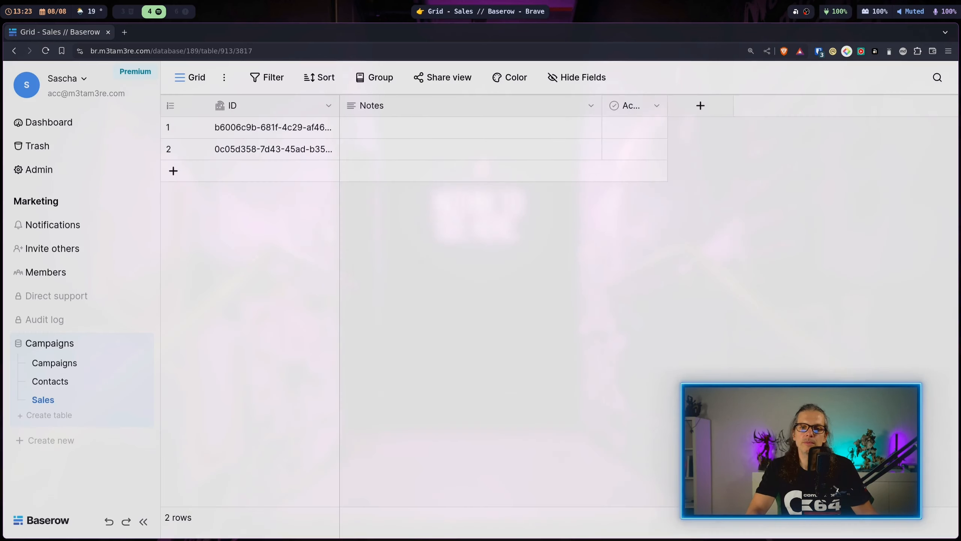
# Step: Change the Notes field into a Number field named Revenue with 2 decimal places
pyautogui.click(431, 105)
pyautogui.click(401, 151)
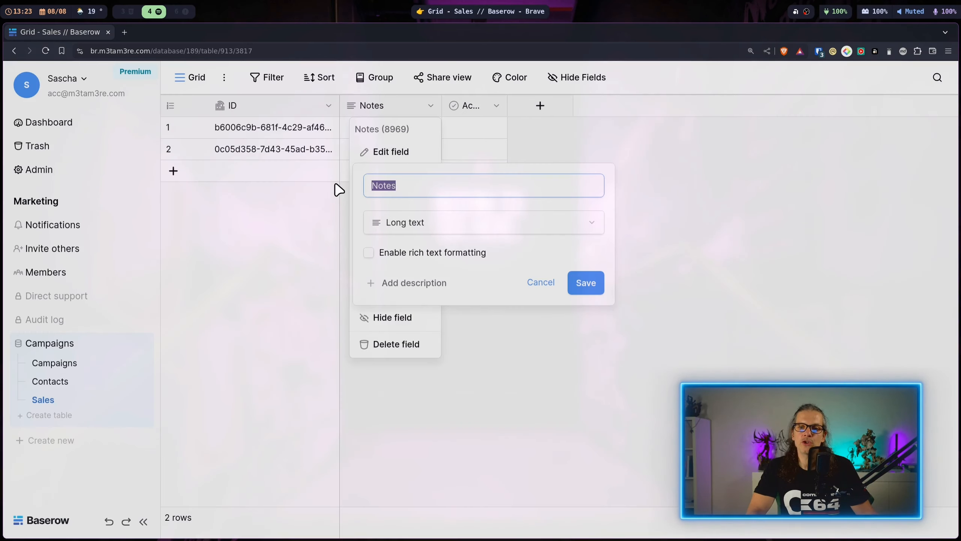
pyautogui.write('Revenue')
pyautogui.click(407, 226)
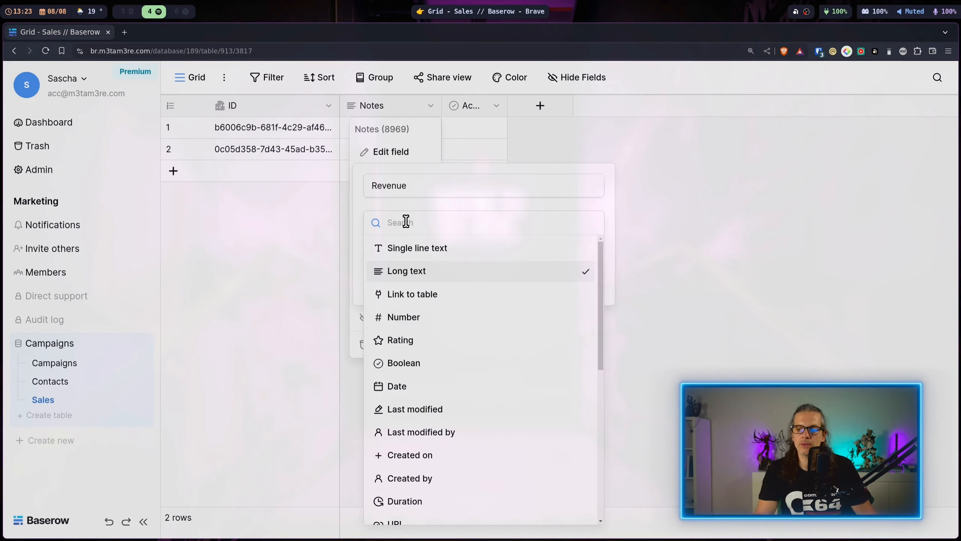
pyautogui.click(403, 317)
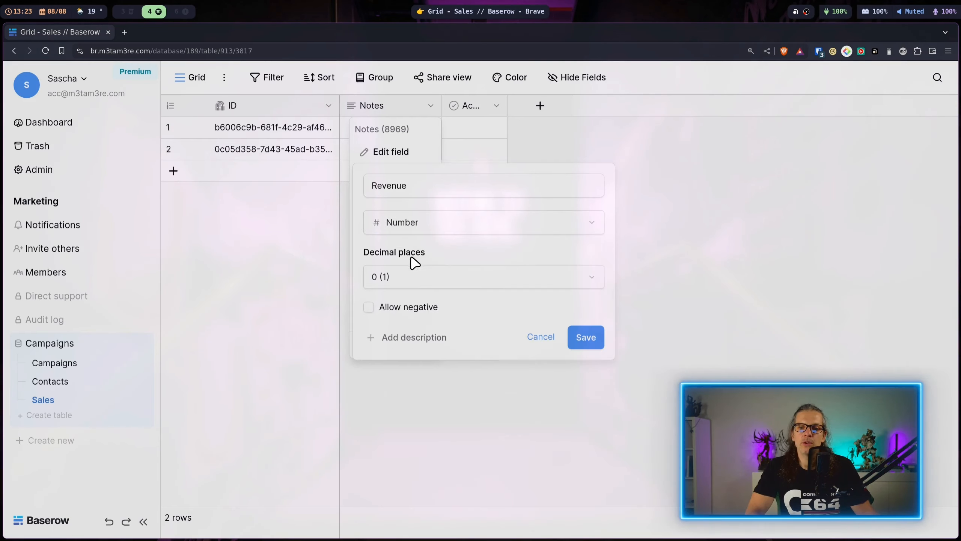
pyautogui.click(421, 282)
pyautogui.click(410, 344)
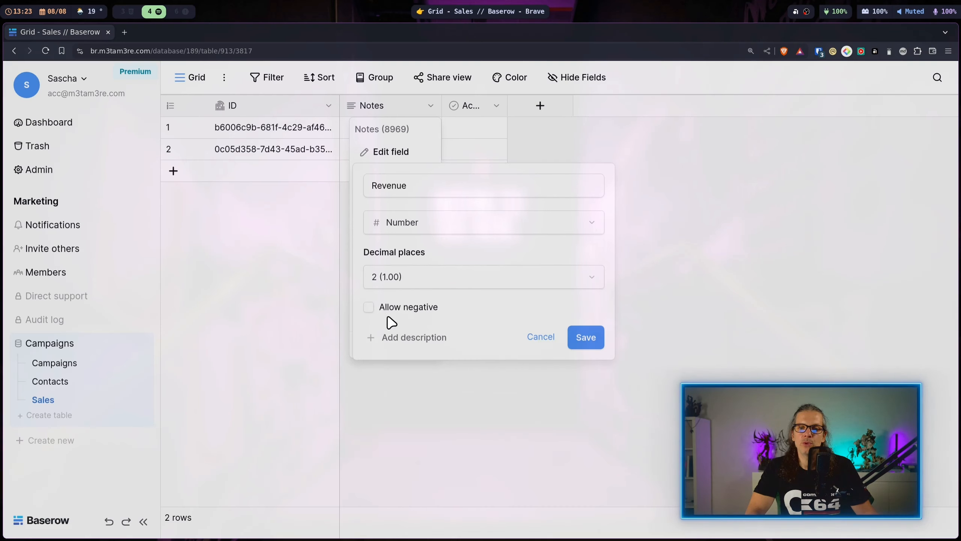
pyautogui.click(582, 336)
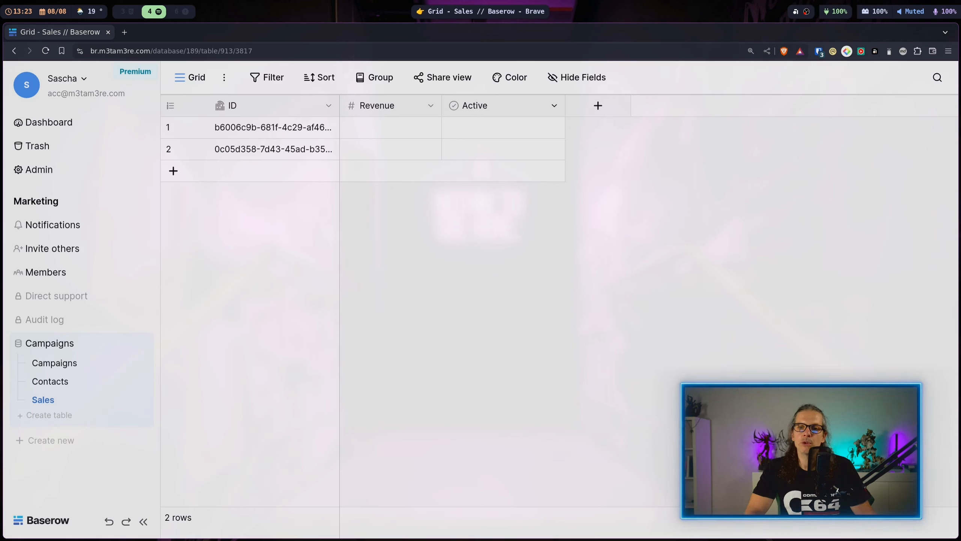
# Step: Change the Active field into a Link to table field named Contacts that links to the Contacts table, keeping the related field option enabled
pyautogui.click(554, 106)
pyautogui.click(514, 151)
pyautogui.write('Contacts')
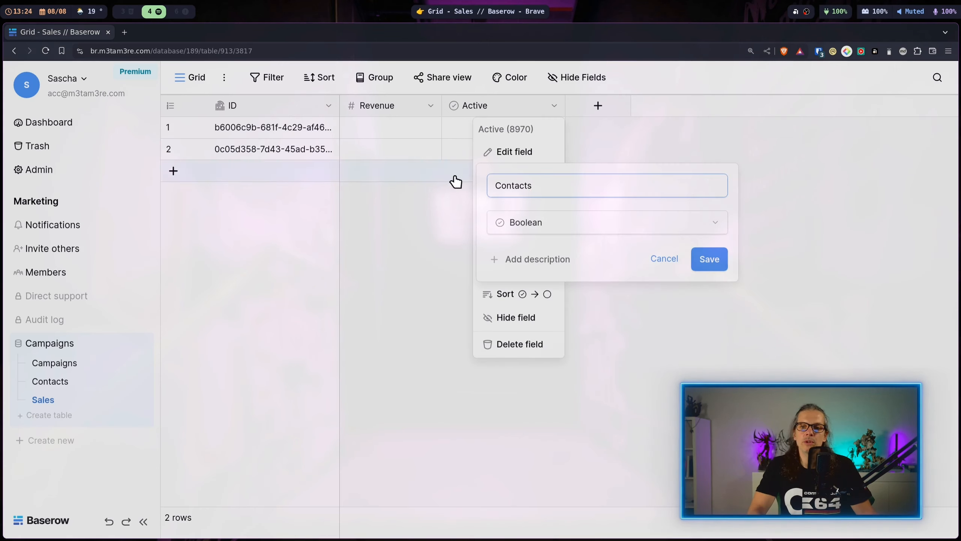
pyautogui.click(542, 222)
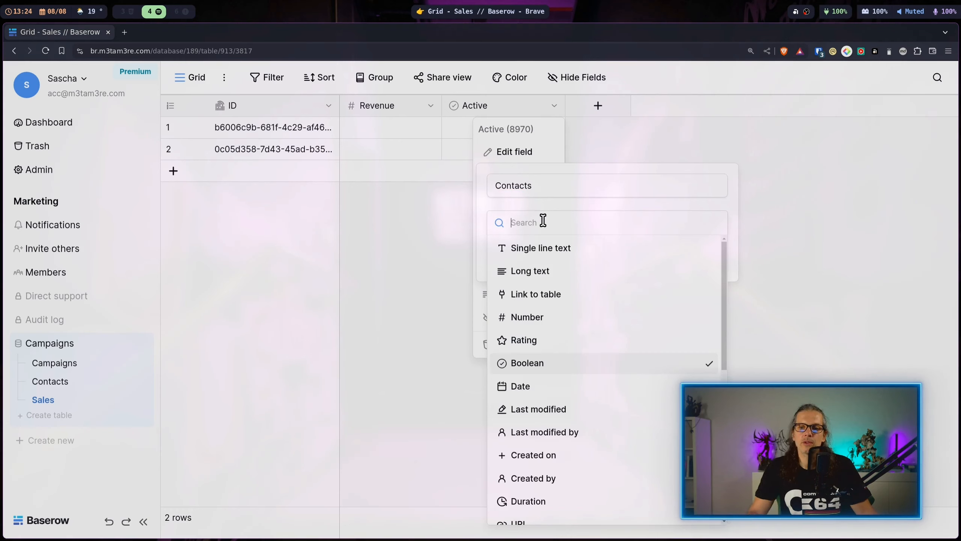
pyautogui.click(553, 294)
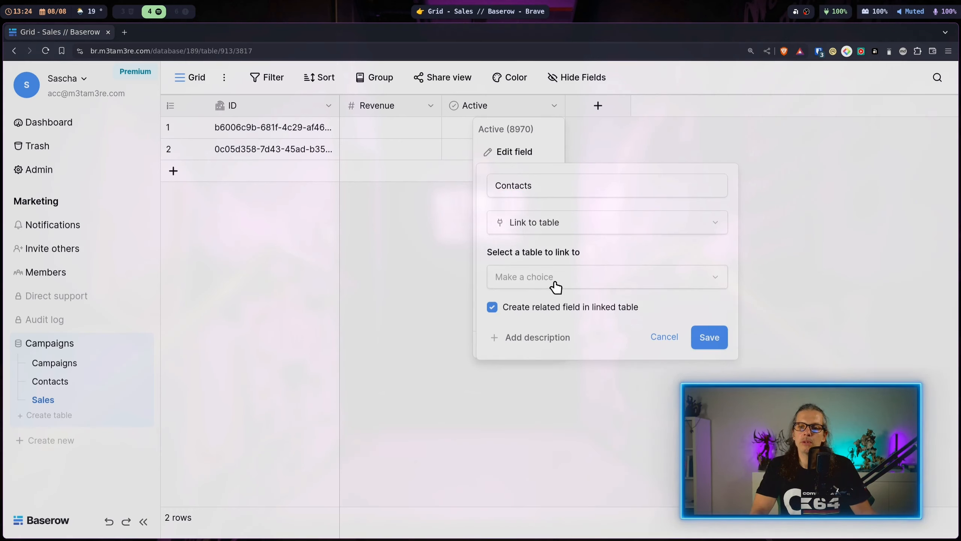
pyautogui.click(552, 286)
pyautogui.click(530, 326)
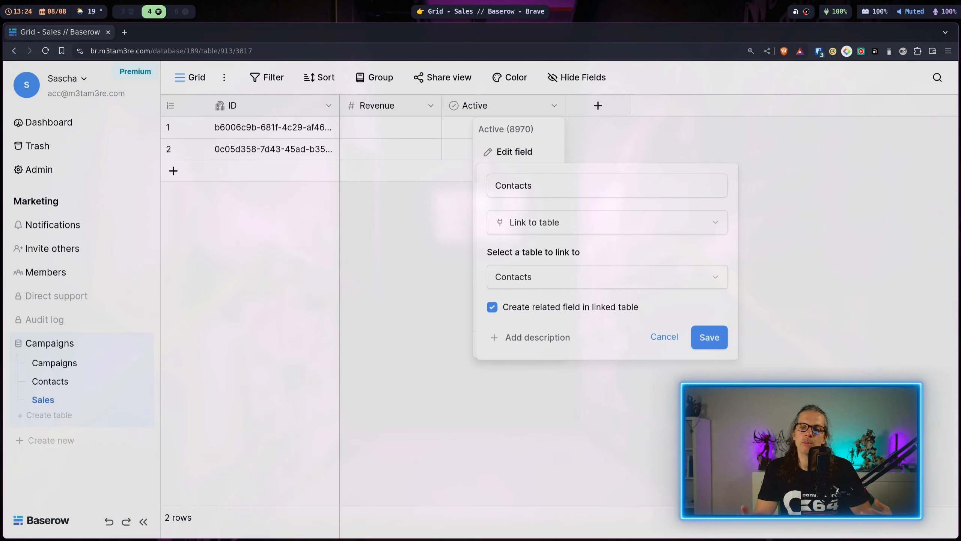
pyautogui.click(709, 337)
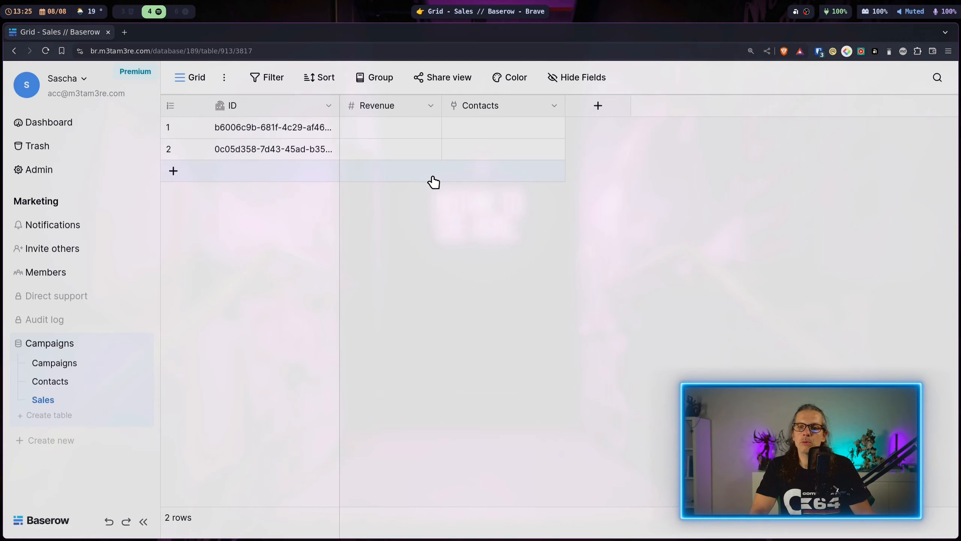
# Step: Add five more rows to the Sales table
pyautogui.click(175, 175)
pyautogui.click(173, 193)
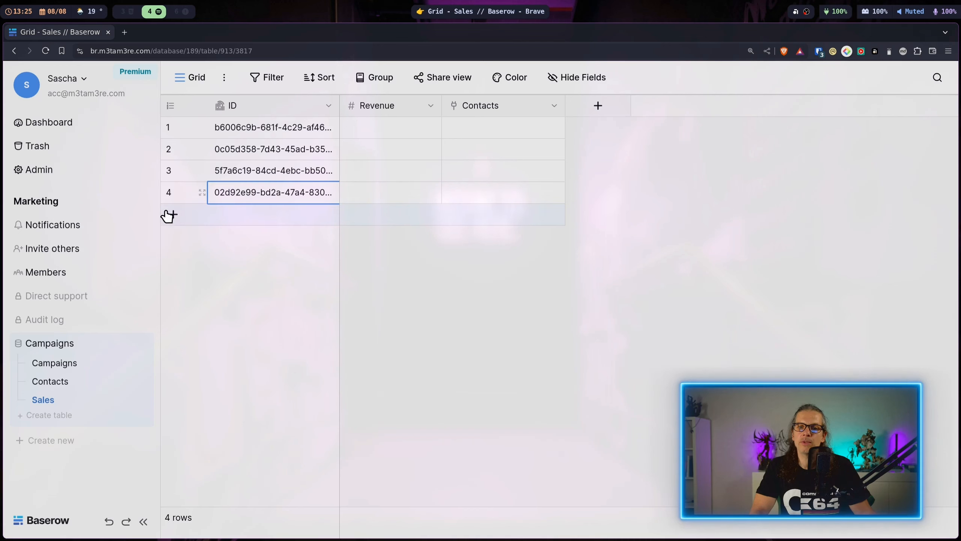
pyautogui.click(174, 217)
pyautogui.click(171, 239)
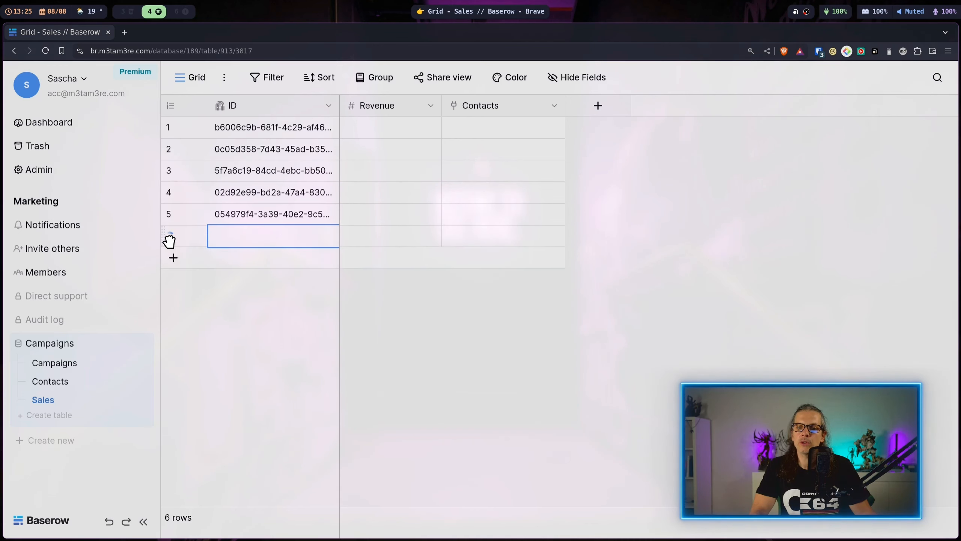
pyautogui.click(174, 262)
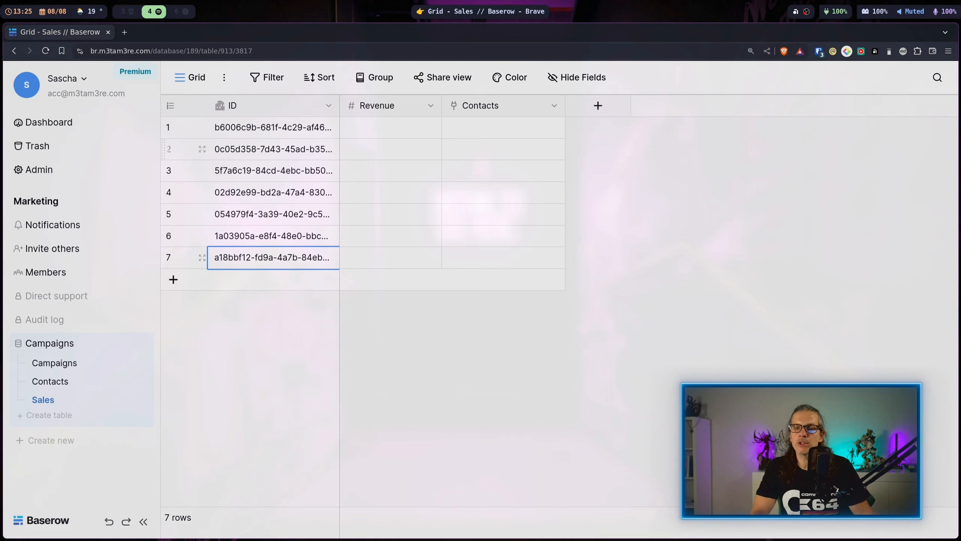
# Step: Fill the Revenue field of rows 1 to 7 with 100, 340, 220, 110, 148, 322 and 193
pyautogui.click(387, 128)
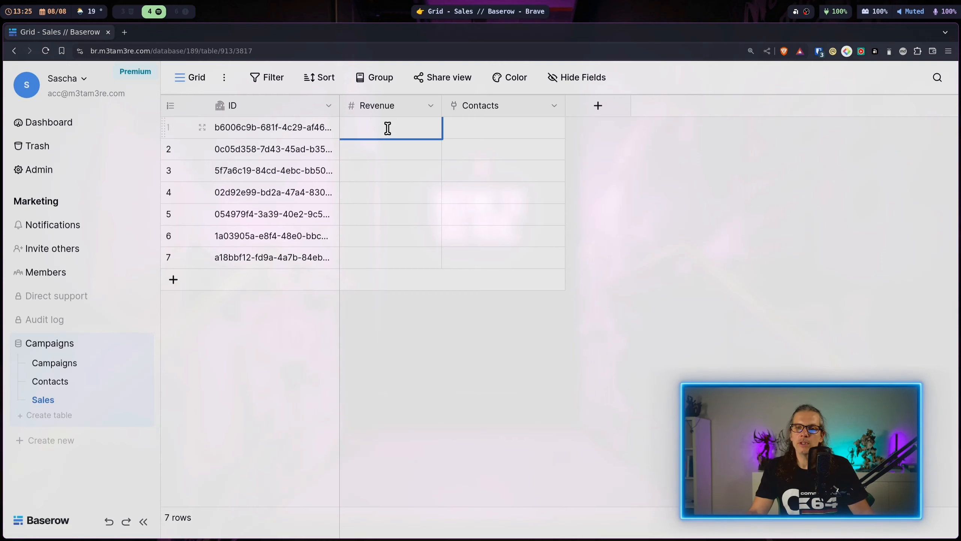
pyautogui.write('100')
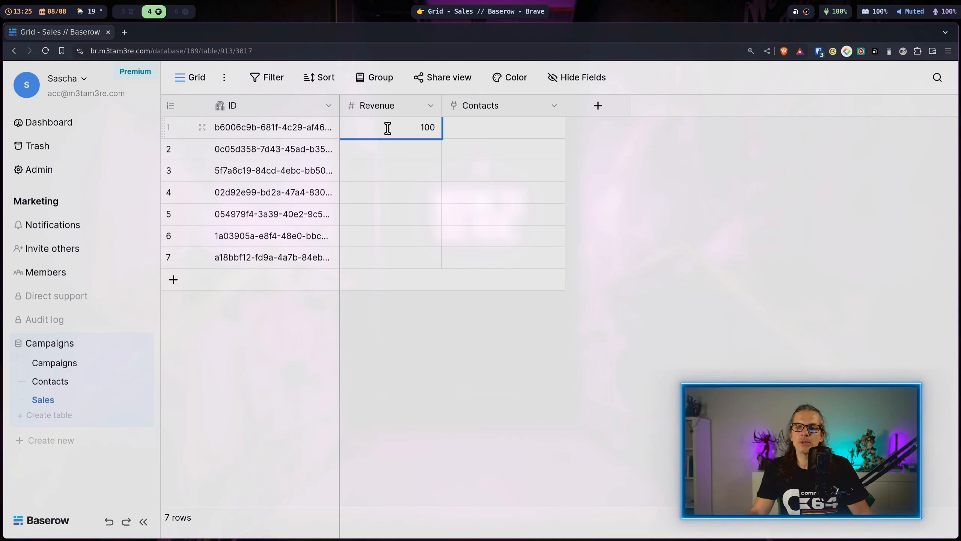
pyautogui.click(364, 146)
pyautogui.write('3')
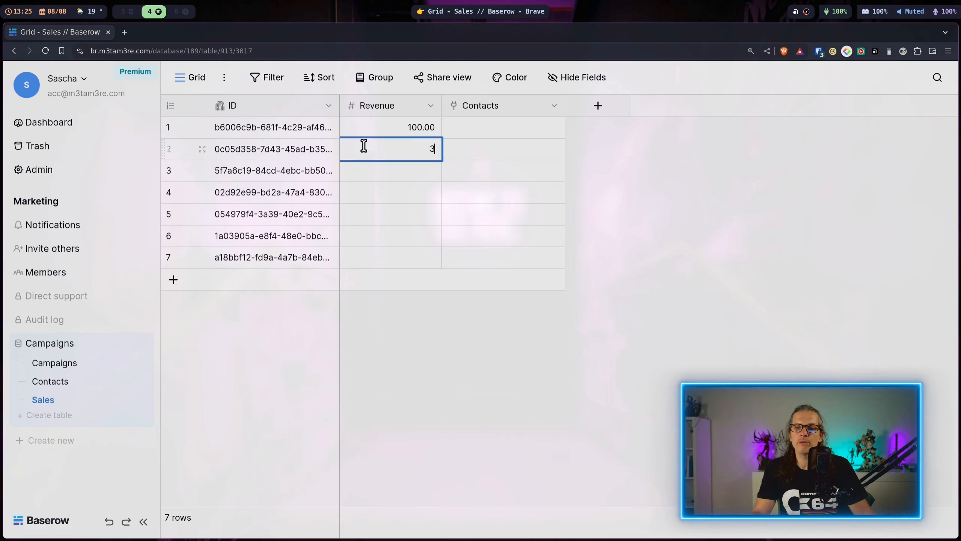
pyautogui.write('40')
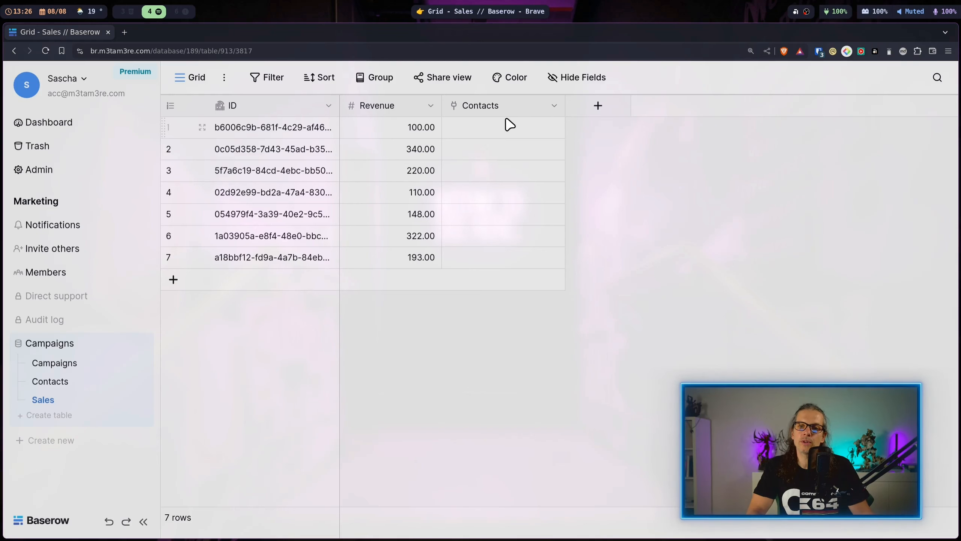
# Step: Link sales rows 1, 3 and 7 to the contact in row 4 of the Contacts table
pyautogui.click(498, 129)
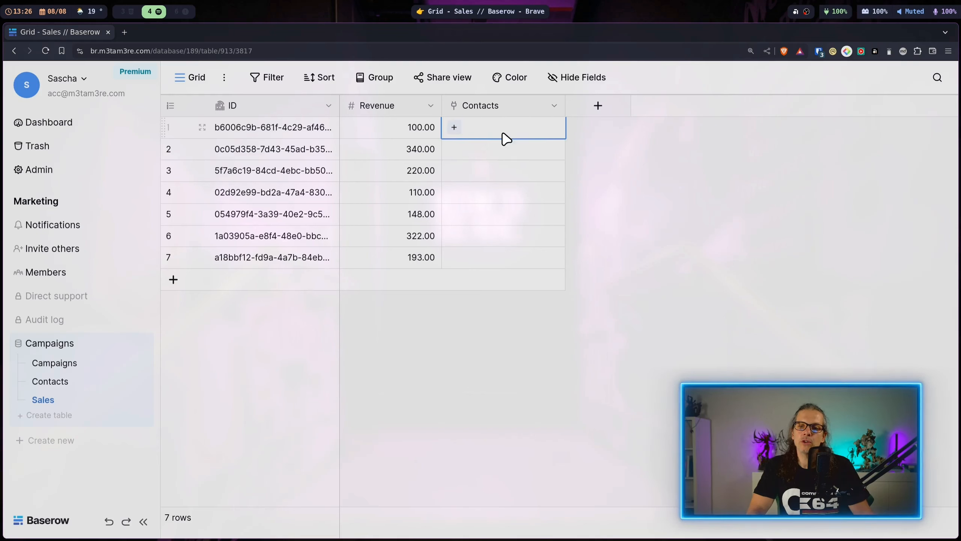
pyautogui.click(454, 128)
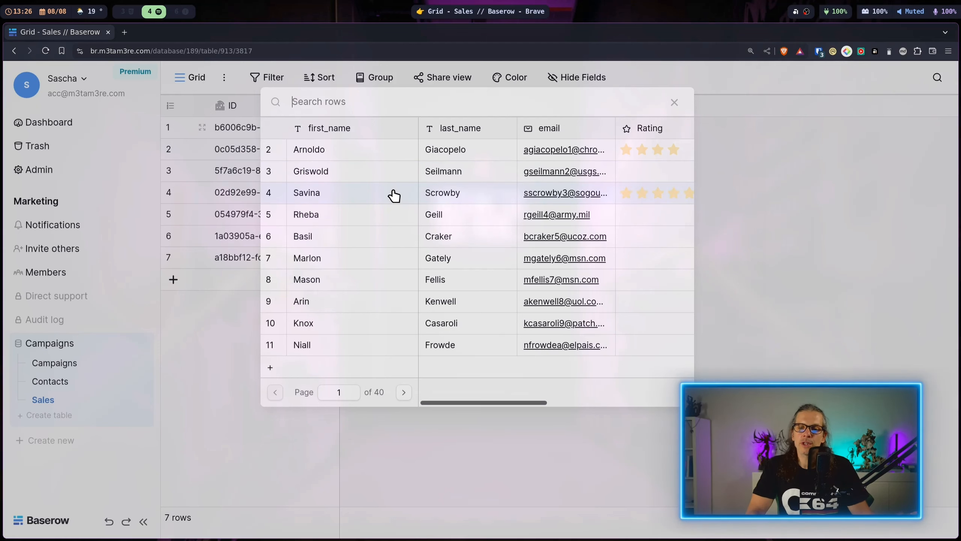
pyautogui.click(393, 194)
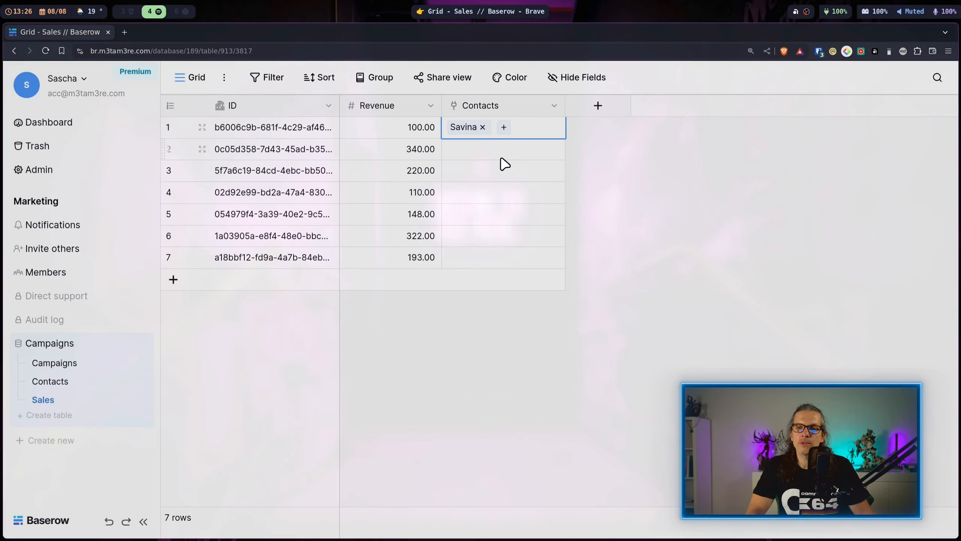
pyautogui.click(475, 176)
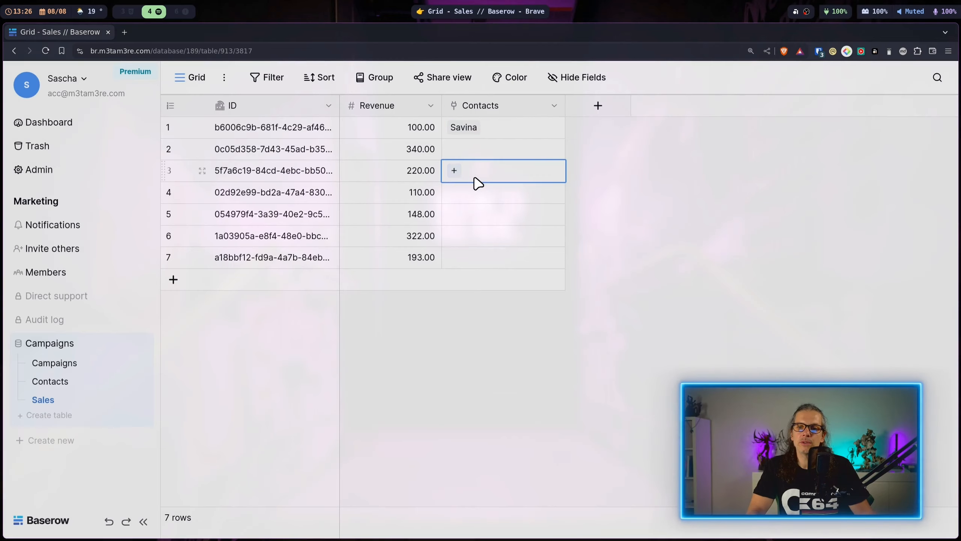
pyautogui.click(453, 172)
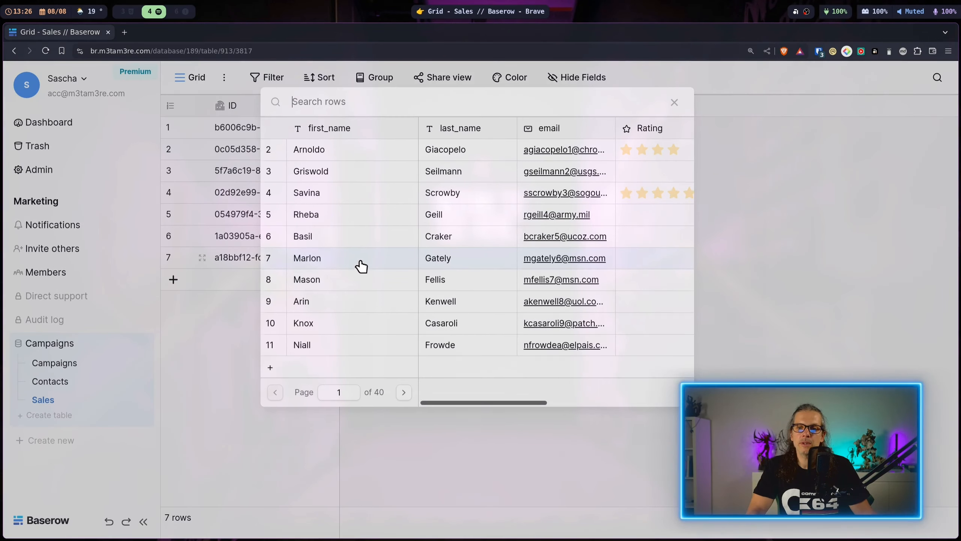
pyautogui.click(318, 192)
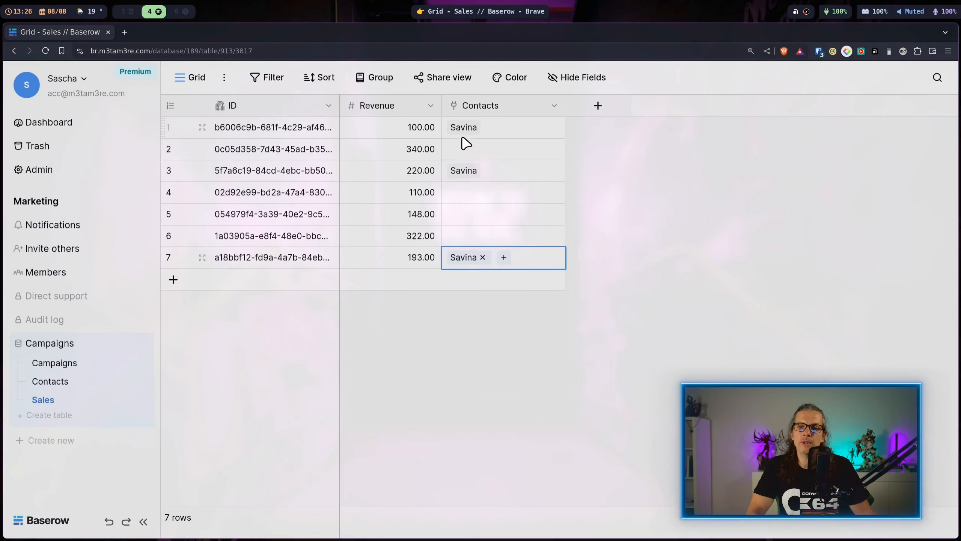
# Step: Link sales rows 2, 4, 5 and 6 to the contacts in rows 9, 2, 17 and 18 respectively
pyautogui.click(457, 155)
pyautogui.click(454, 150)
pyautogui.click(384, 306)
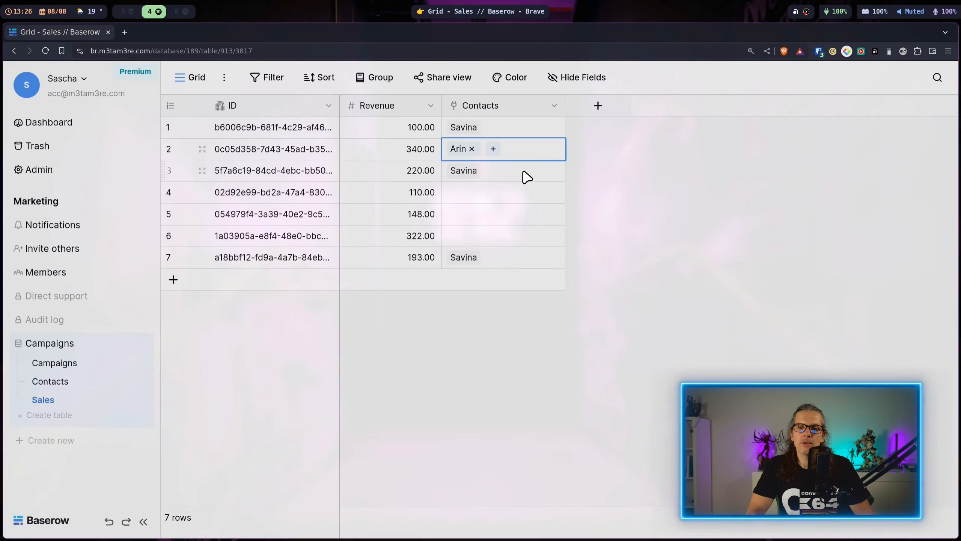
pyautogui.click(488, 195)
pyautogui.click(453, 192)
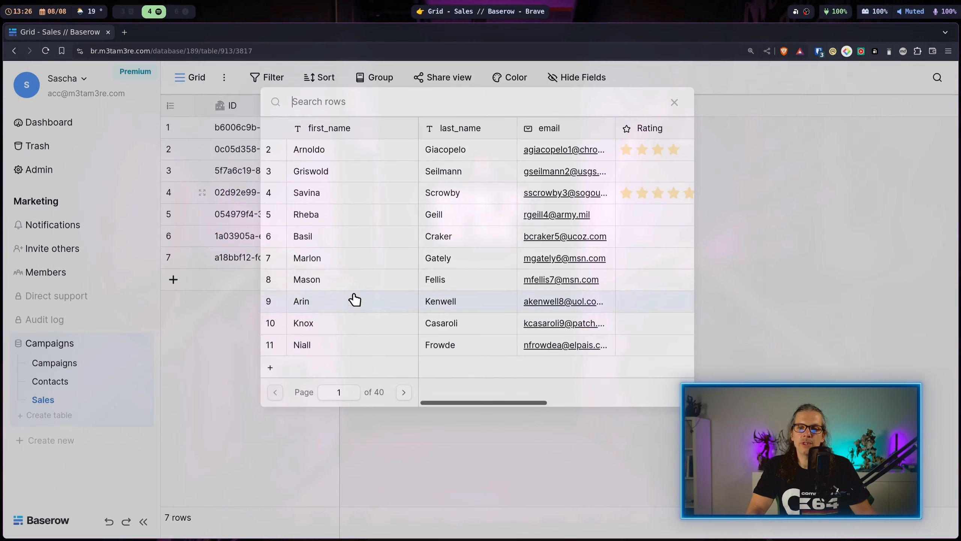
pyautogui.click(354, 151)
pyautogui.click(509, 217)
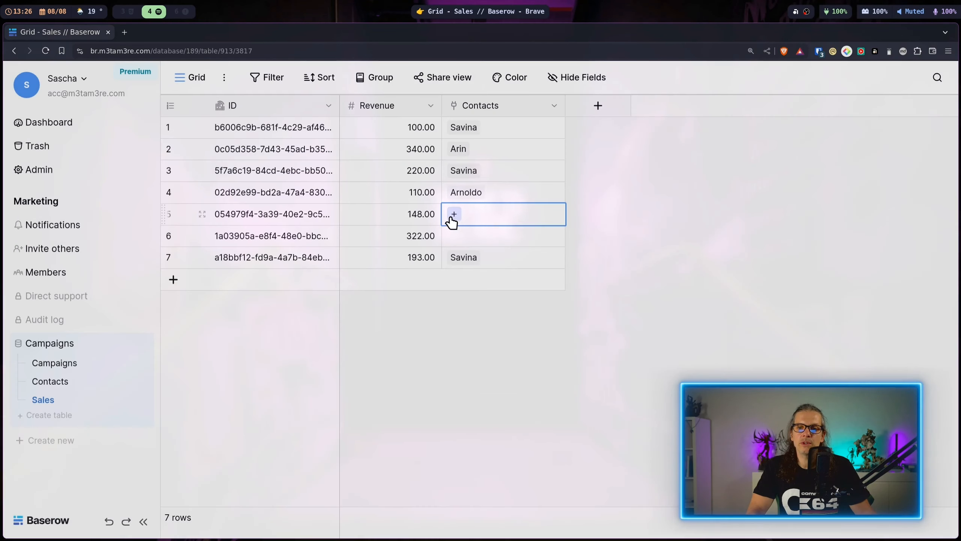
pyautogui.click(452, 217)
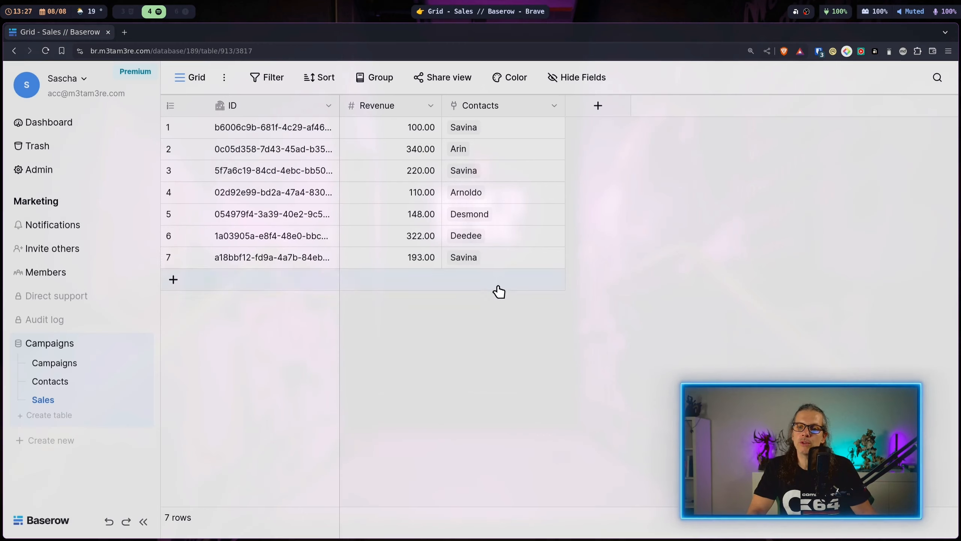
# Step: Open the Contacts table and examine the related Sales field at the end of its columns
pyautogui.click(45, 388)
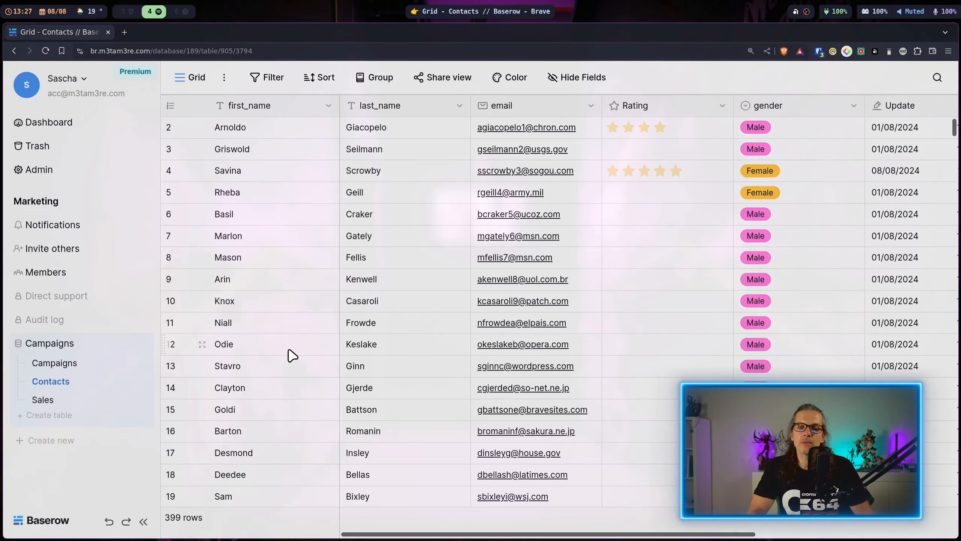
pyautogui.hscroll(8, 294, 356)
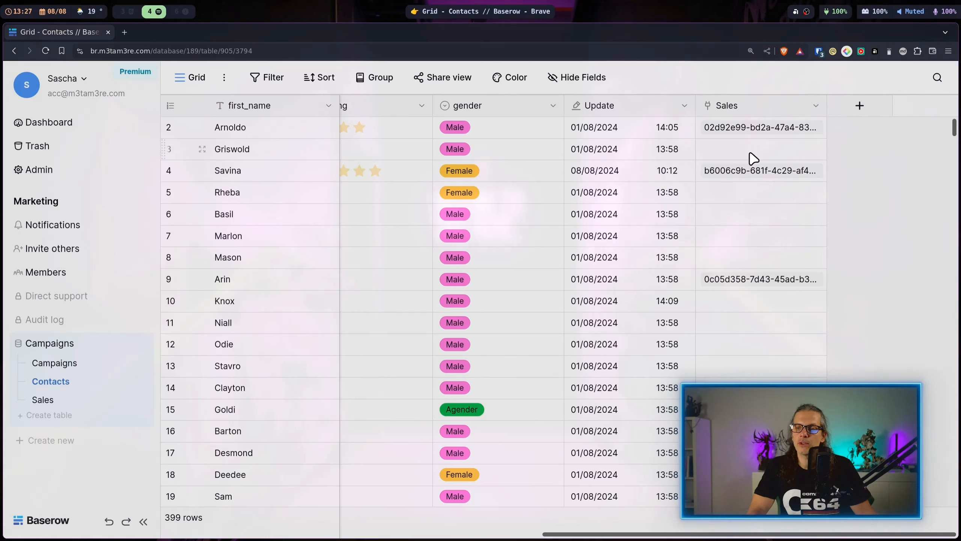
# Step: Widen the Sales column of the Contacts table so that the full linked sale IDs fit
pyautogui.moveTo(827, 105); pyautogui.dragTo(942, 105)
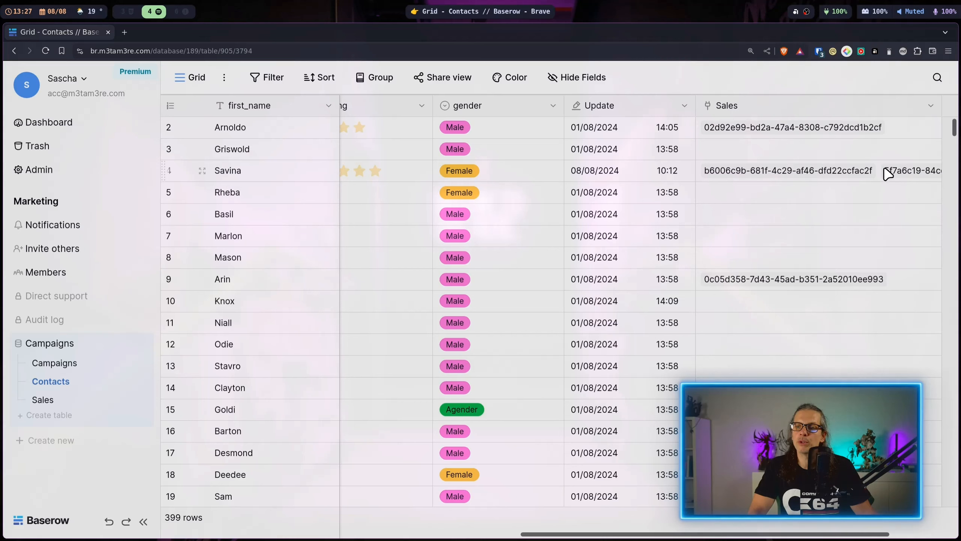
# Step: Add a Link to table field named Campaigns to the Sales table, linked to the Campaigns table with a related field
pyautogui.click(53, 405)
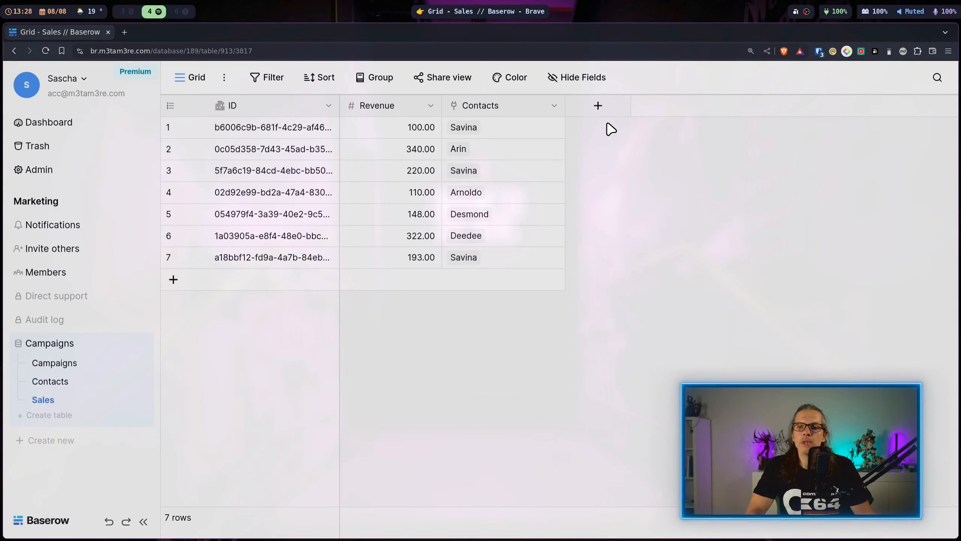
pyautogui.click(601, 110)
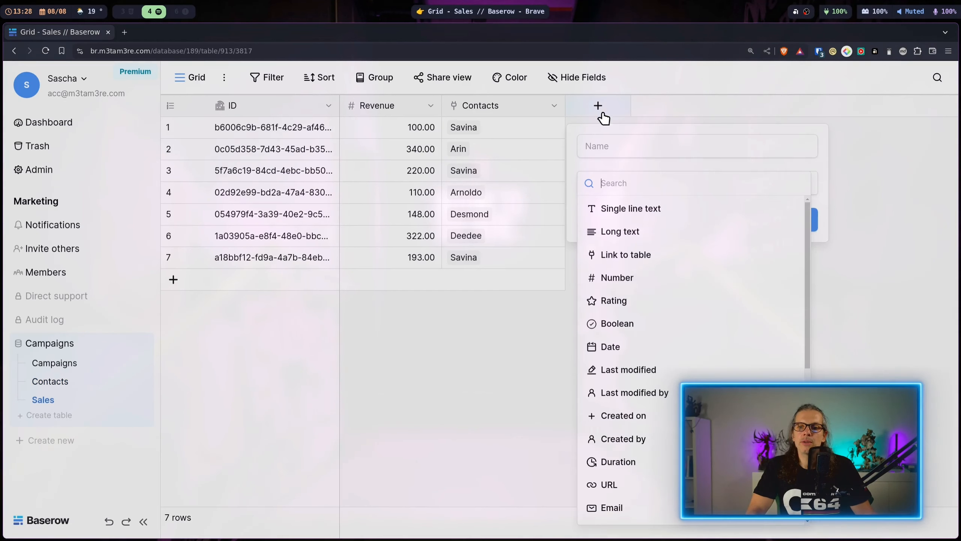
pyautogui.click(636, 146)
pyautogui.write('Campaigns')
pyautogui.click(643, 183)
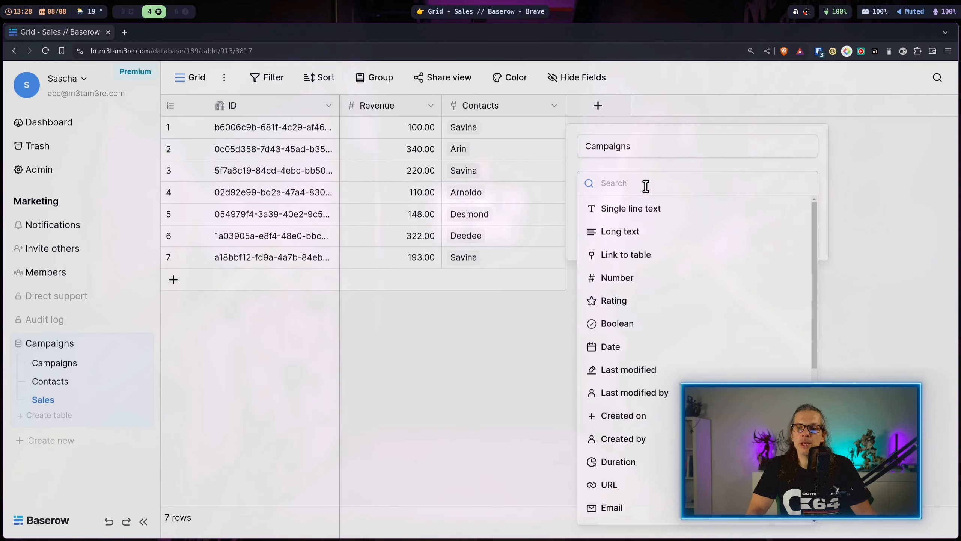
pyautogui.click(655, 258)
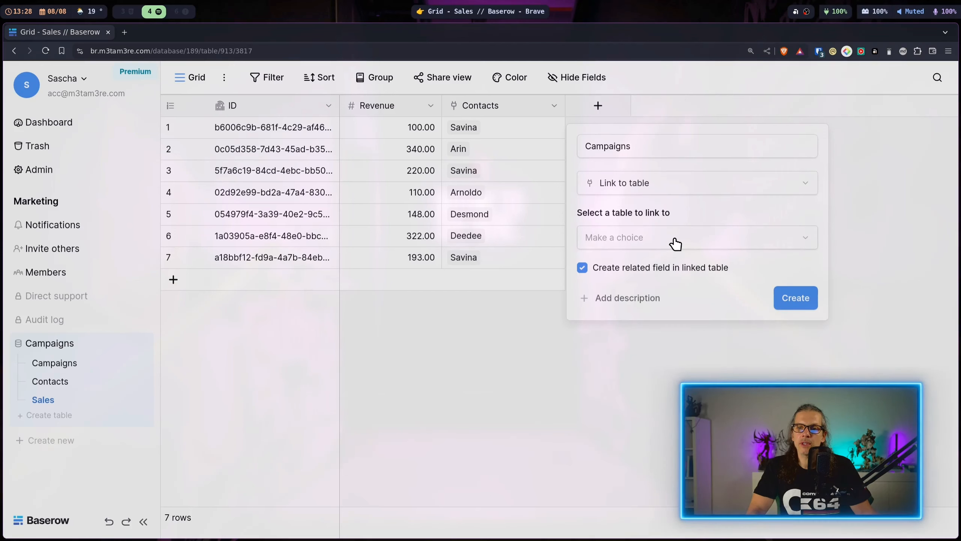
pyautogui.click(675, 243)
pyautogui.click(618, 262)
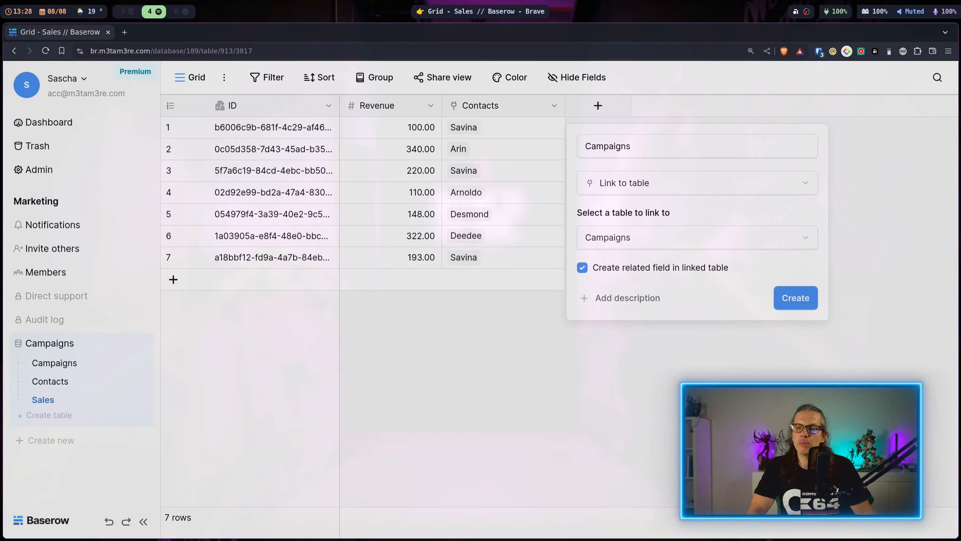
pyautogui.click(781, 301)
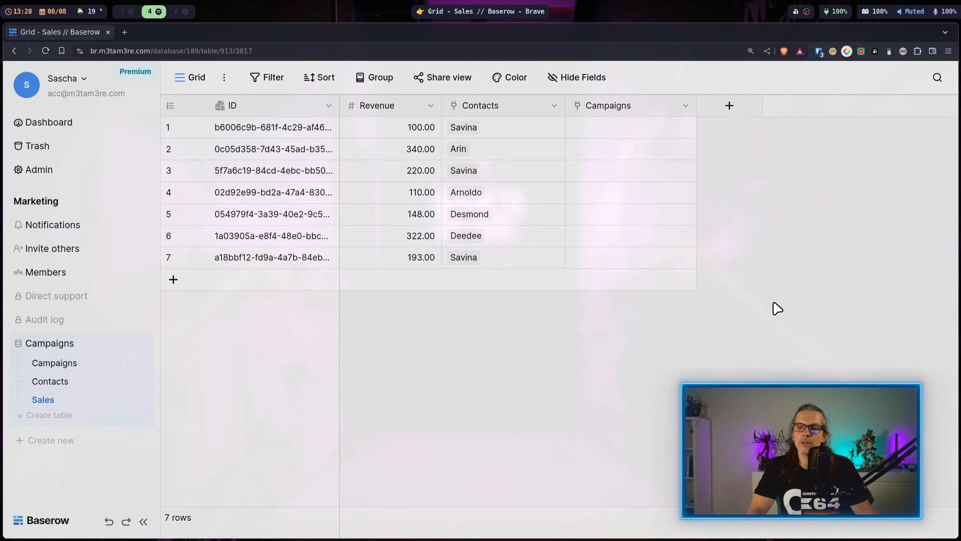
# Step: Link sales row 1 to the Loyalty Rewards campaign and row 2 to the Summer Sale campaign
pyautogui.click(581, 132)
pyautogui.click(579, 127)
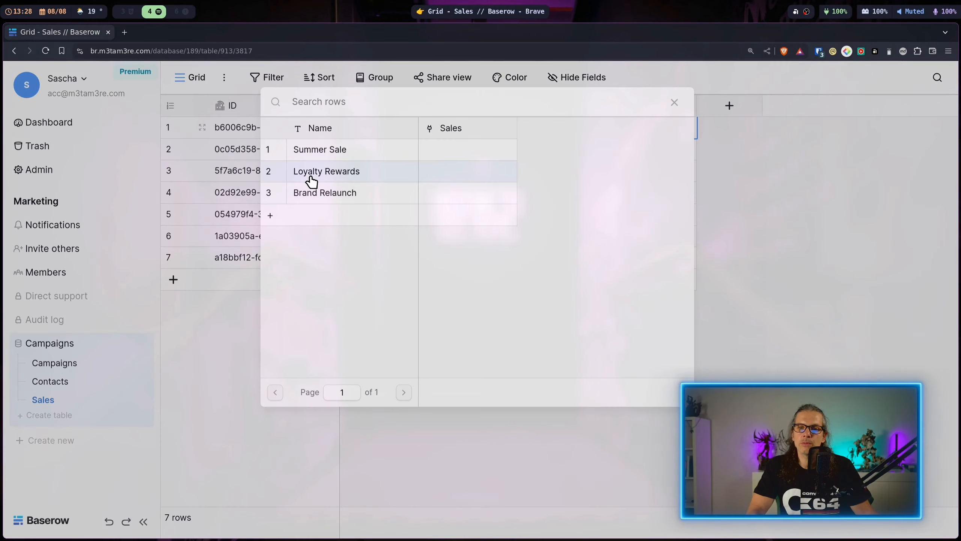
pyautogui.click(311, 181)
pyautogui.click(583, 151)
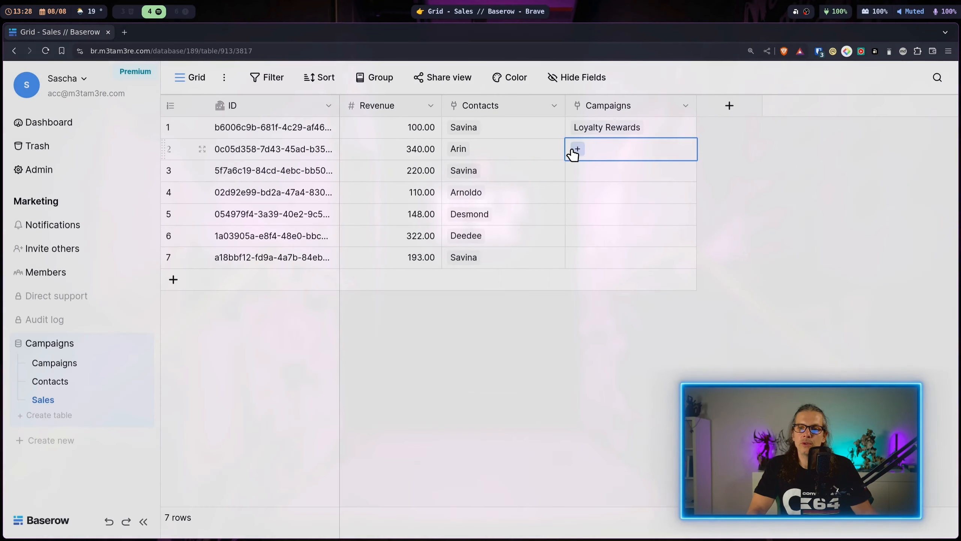
pyautogui.click(579, 148)
pyautogui.click(340, 149)
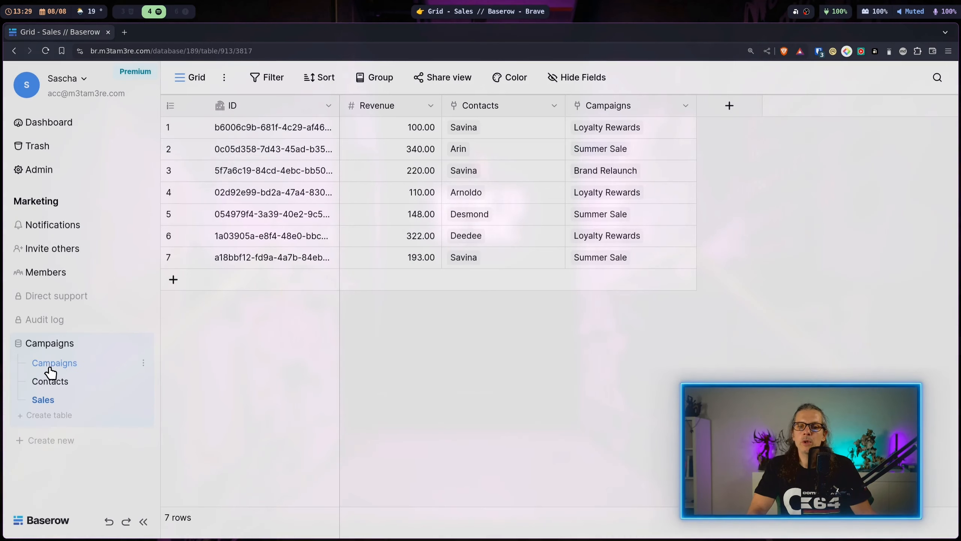
# Step: In the Campaigns table, insert a Count field named "# Sales" before the Sales field, counting the Sales links
pyautogui.click(68, 366)
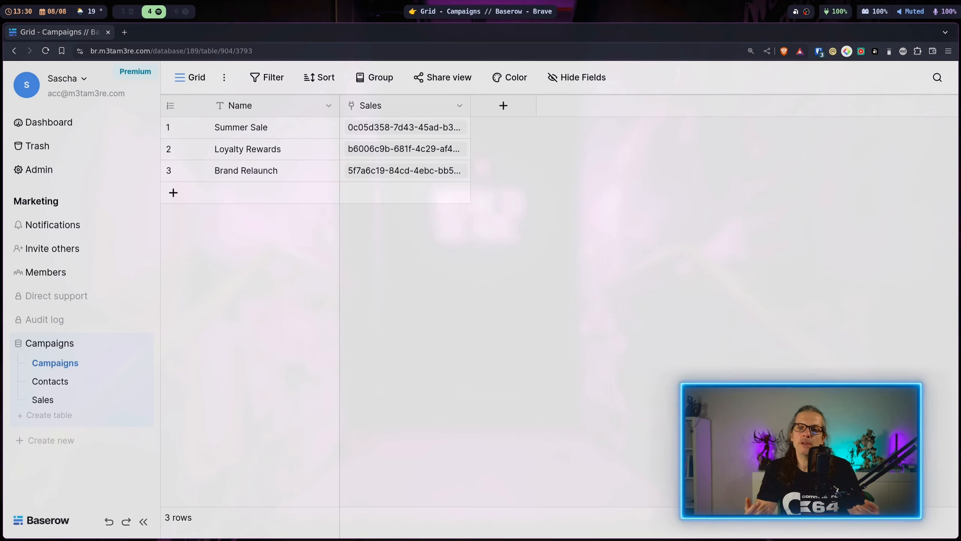
pyautogui.click(459, 107)
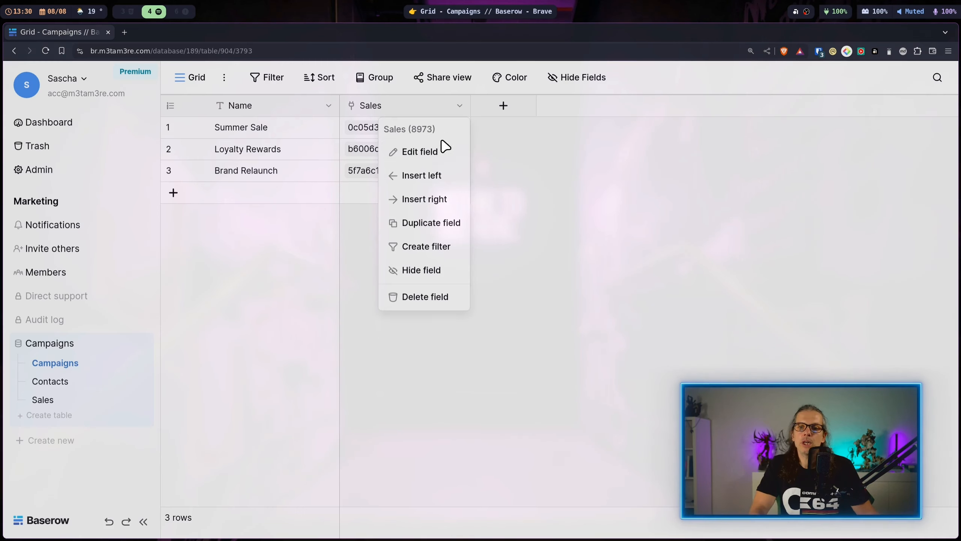
pyautogui.click(429, 182)
pyautogui.click(388, 198)
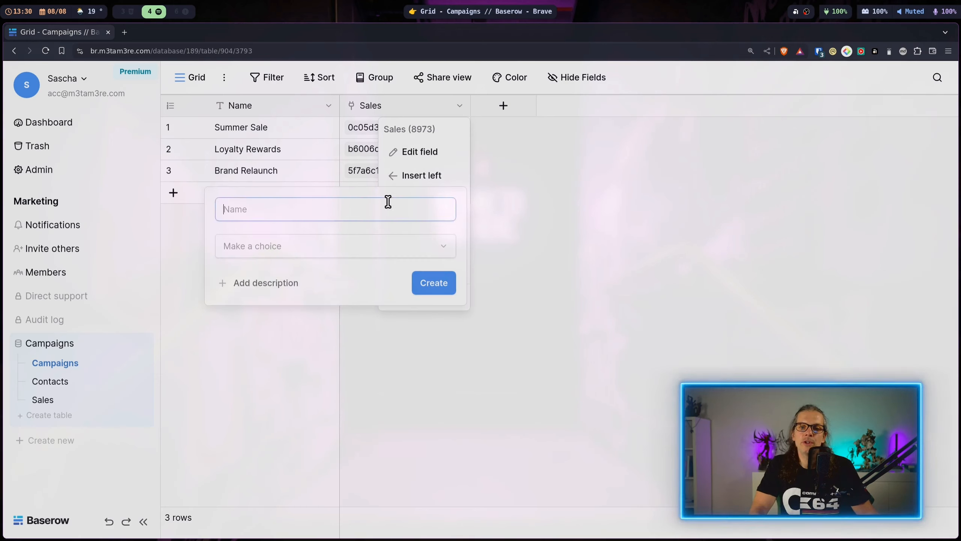
pyautogui.write('# Sales')
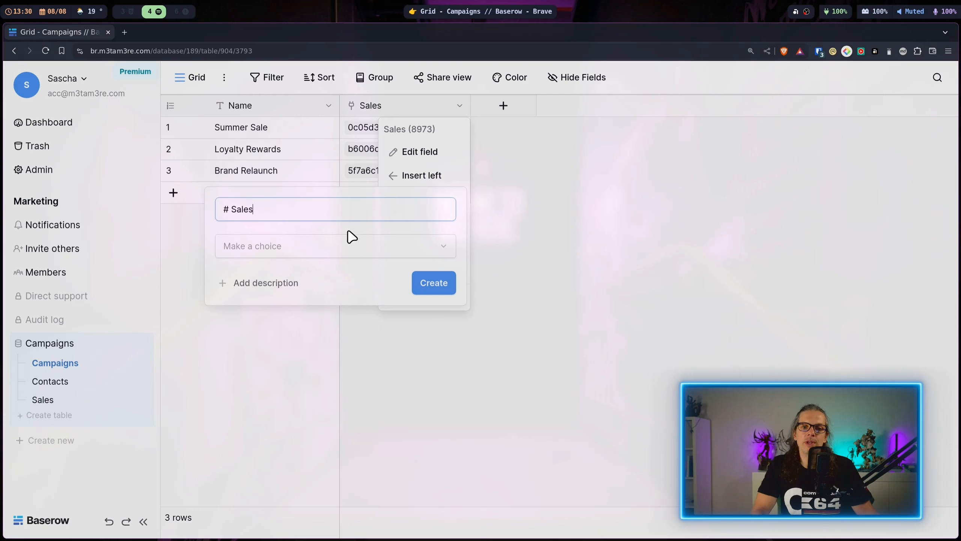
pyautogui.click(348, 242)
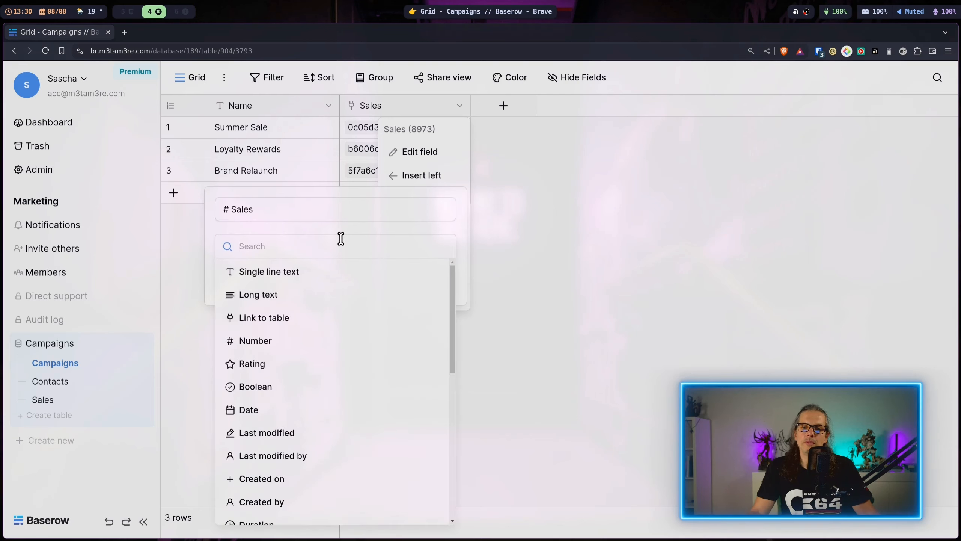
pyautogui.write('cou')
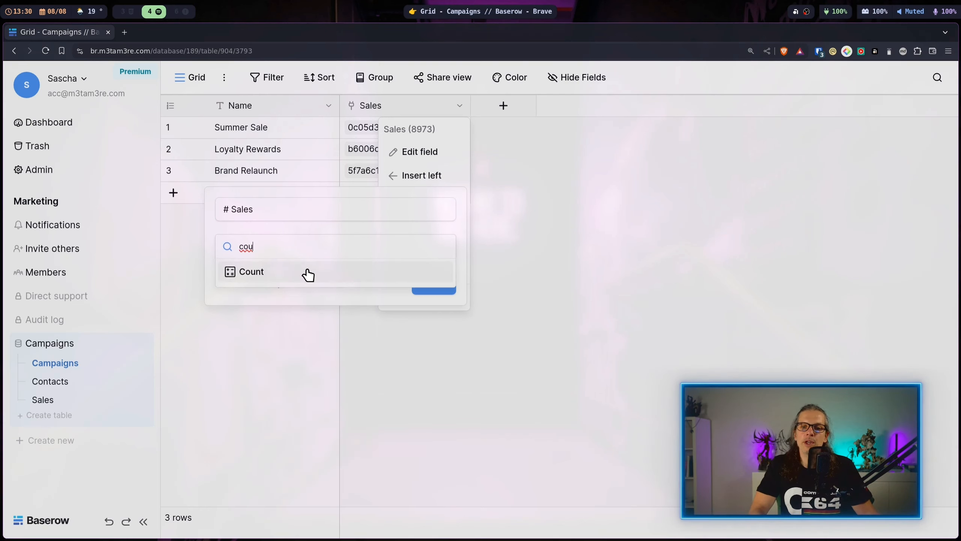
pyautogui.click(308, 273)
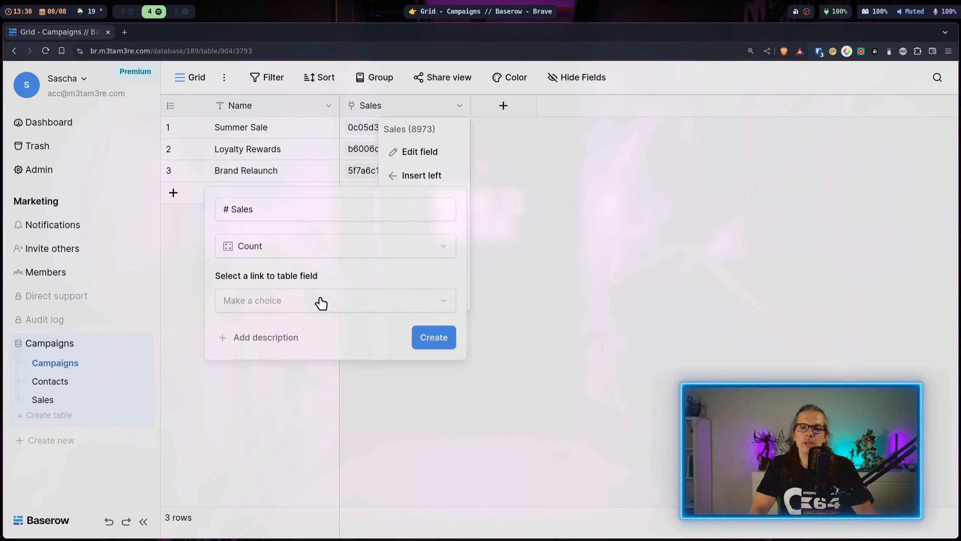
pyautogui.click(347, 304)
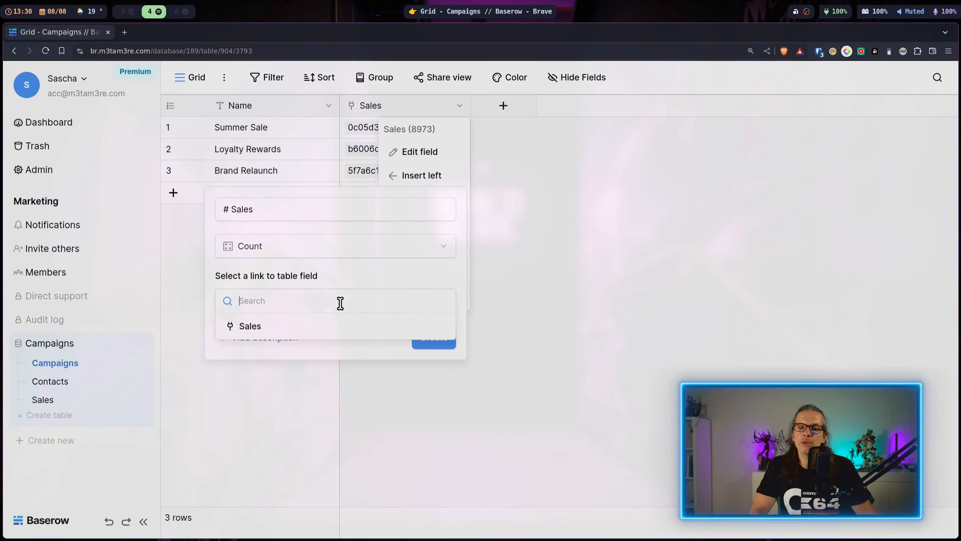
pyautogui.click(304, 329)
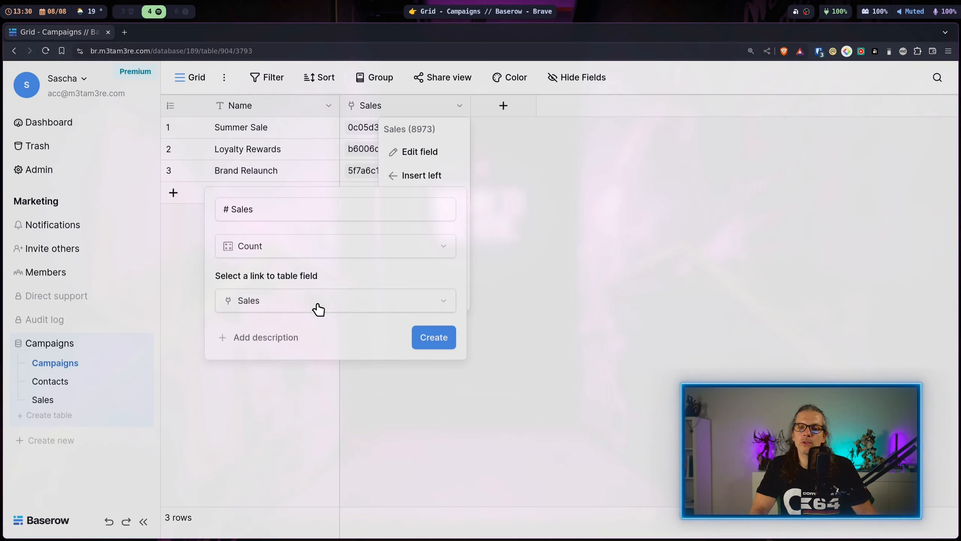
pyautogui.click(443, 343)
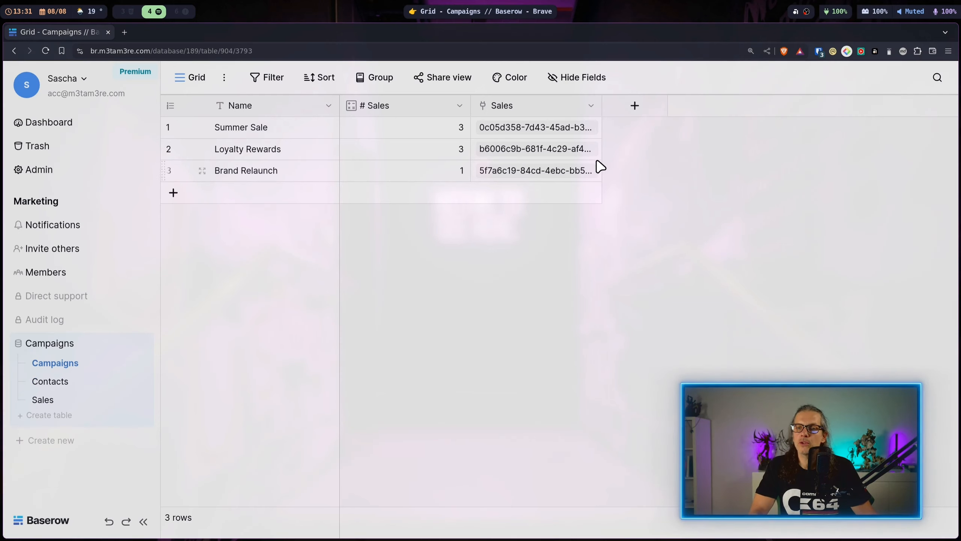
# Step: Set up a new Rollup field named Total Revenue before the Sales field, based on the Sales link
pyautogui.click(591, 106)
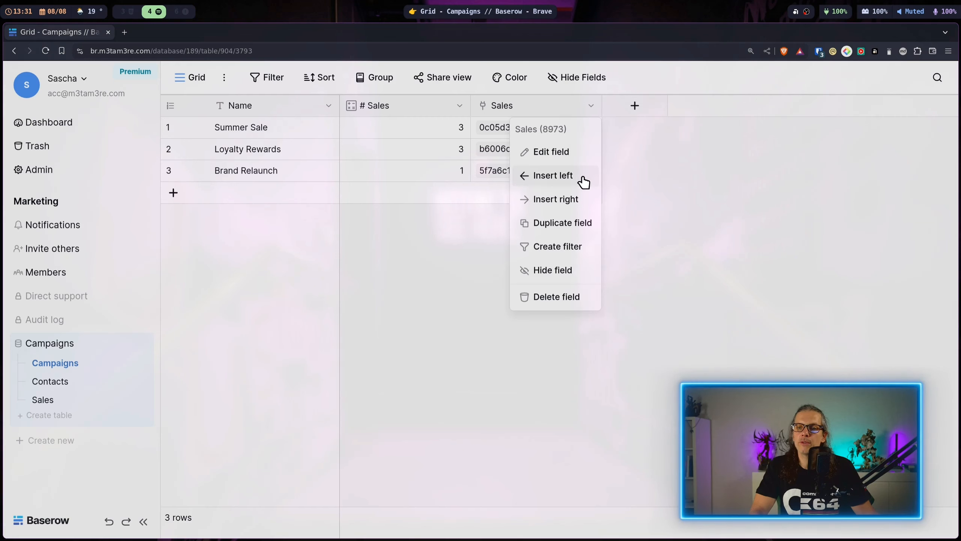
pyautogui.click(584, 182)
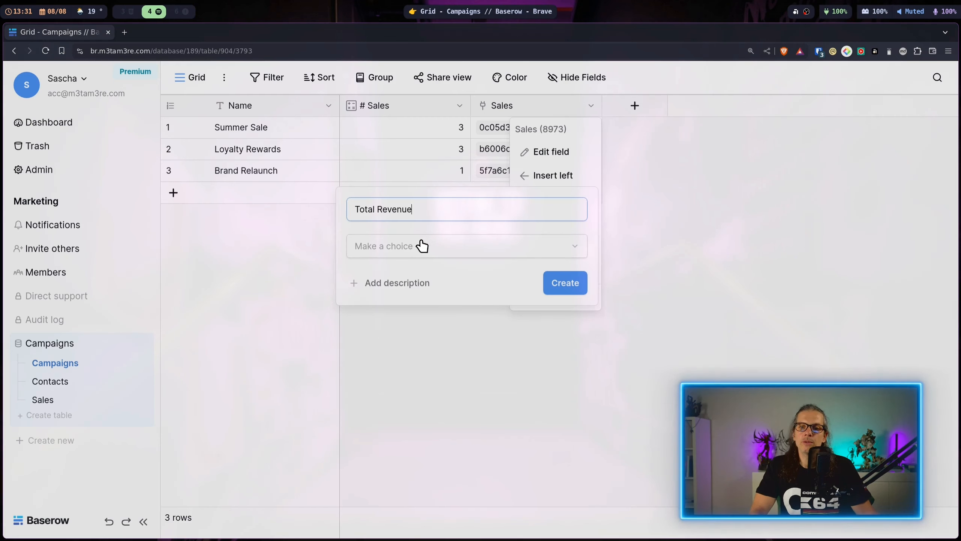
pyautogui.click(422, 246)
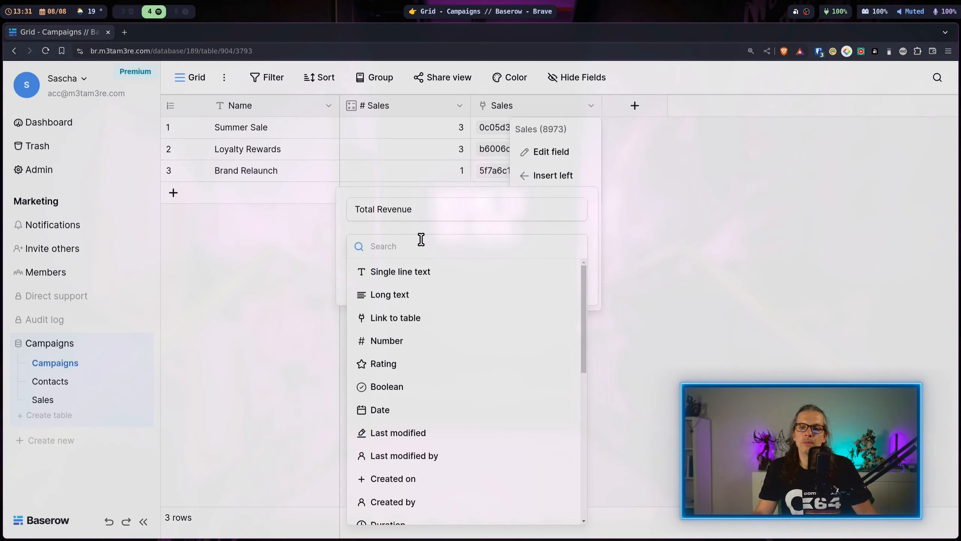
pyautogui.write('rol')
pyautogui.click(407, 282)
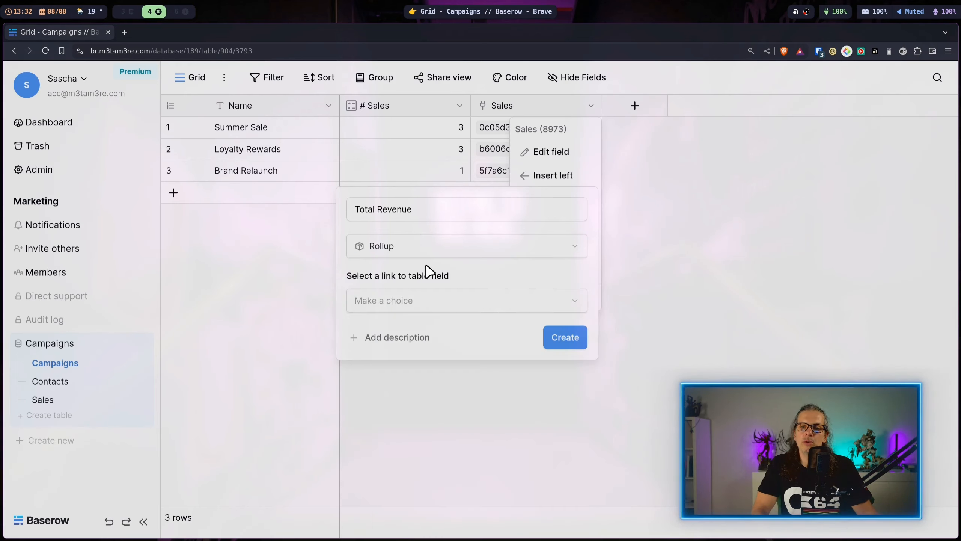
pyautogui.click(435, 306)
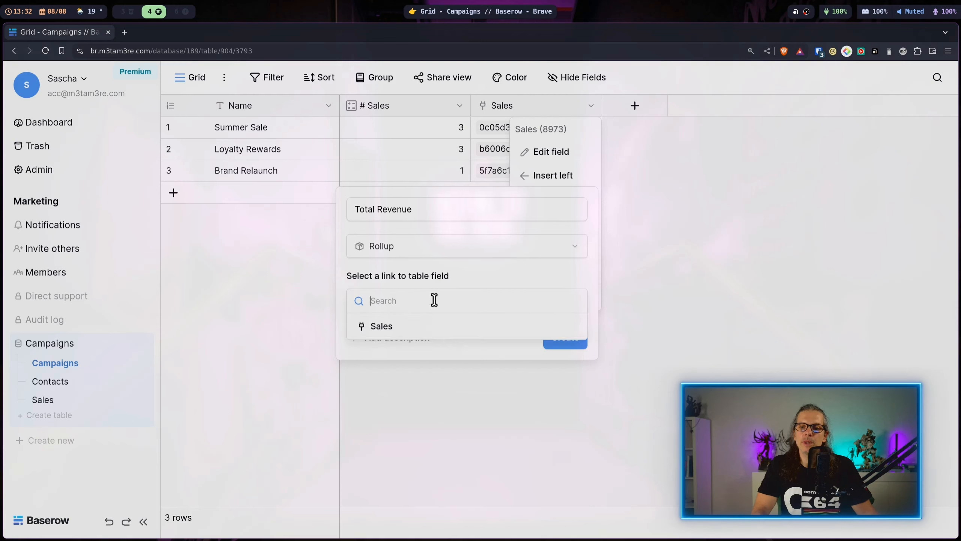
pyautogui.click(413, 333)
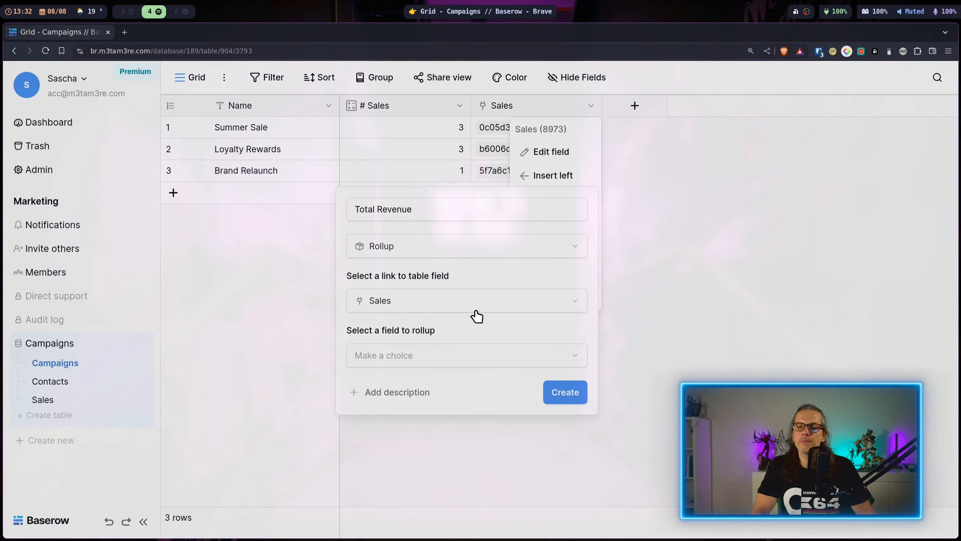
# Step: Roll up the Revenue field with the sum function and 2 decimal places, and create the Total Revenue field
pyautogui.click(452, 347)
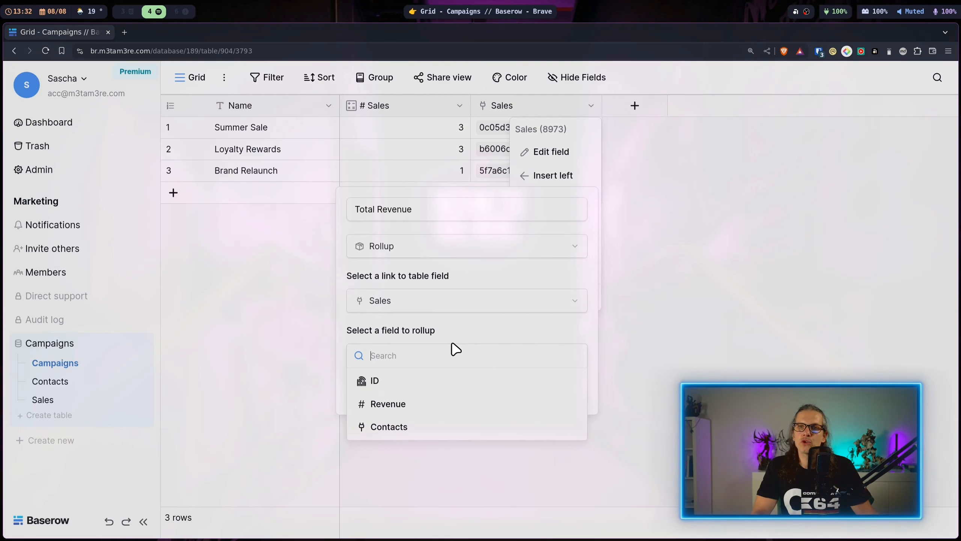
pyautogui.click(436, 405)
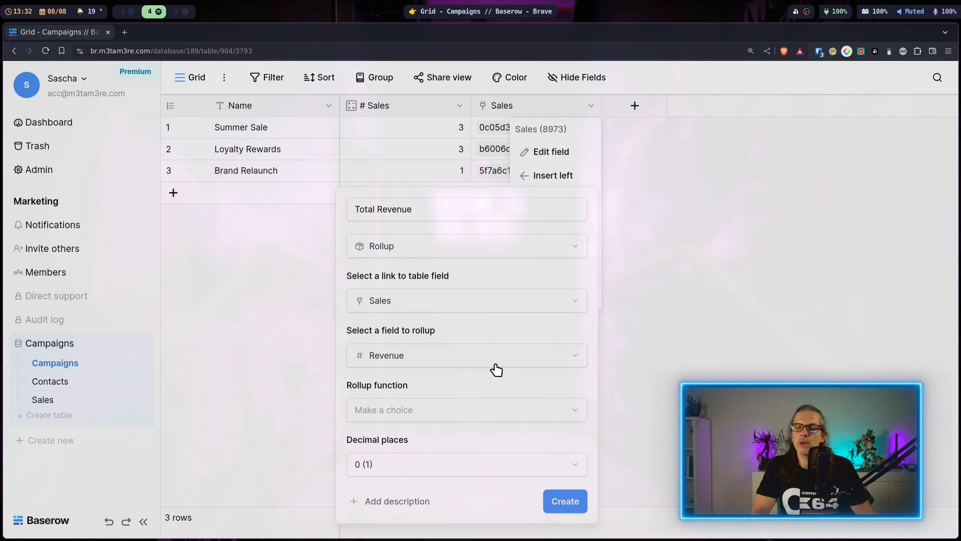
pyautogui.click(466, 410)
pyautogui.scroll(-2, 424, 484)
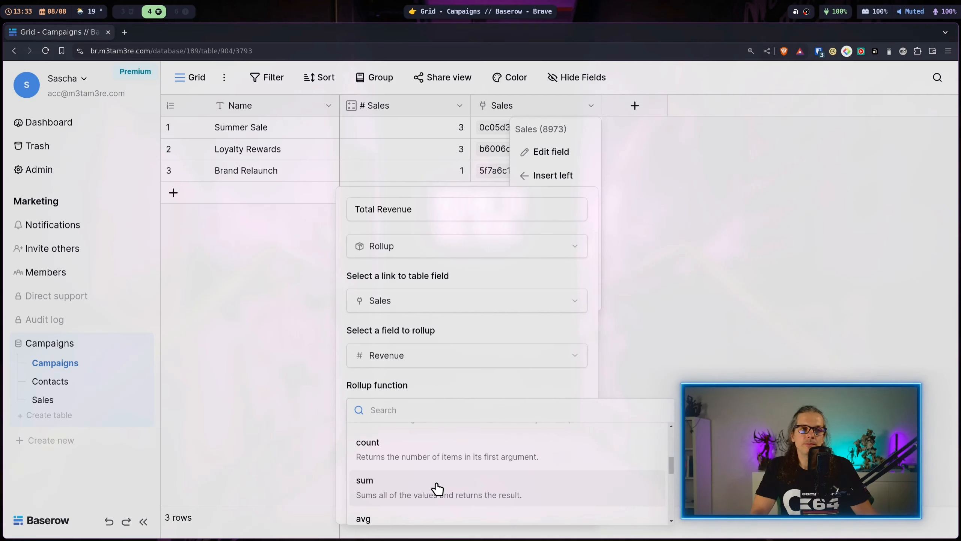
pyautogui.click(437, 488)
pyautogui.click(463, 466)
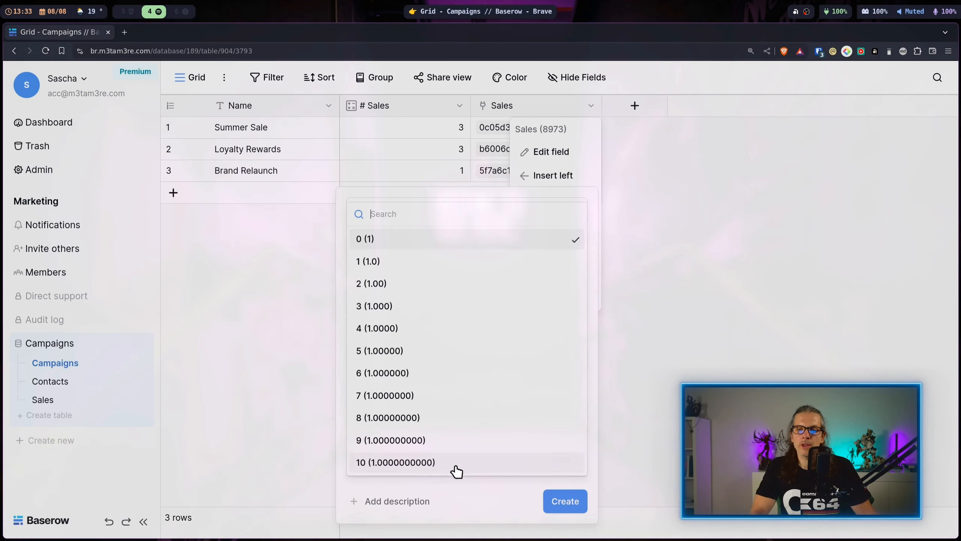
pyautogui.click(488, 288)
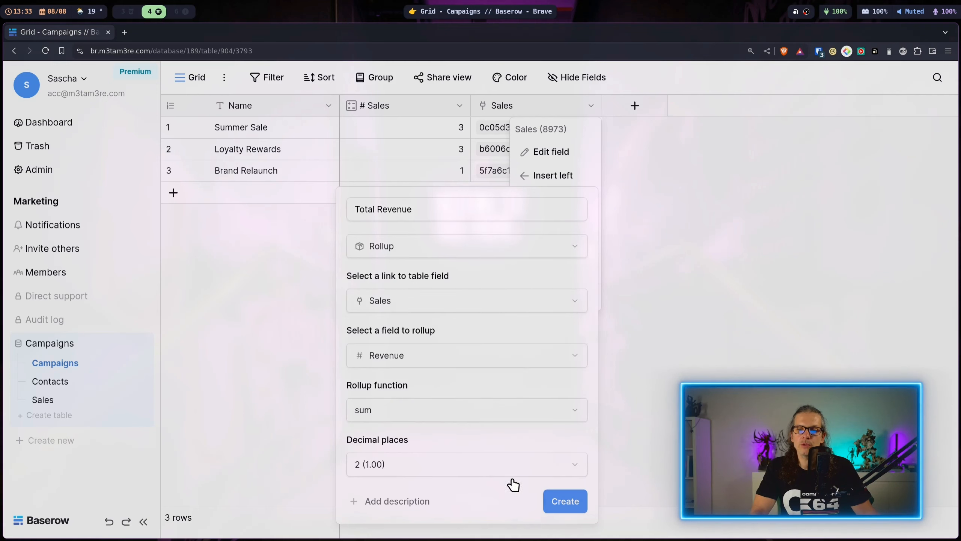
pyautogui.click(573, 503)
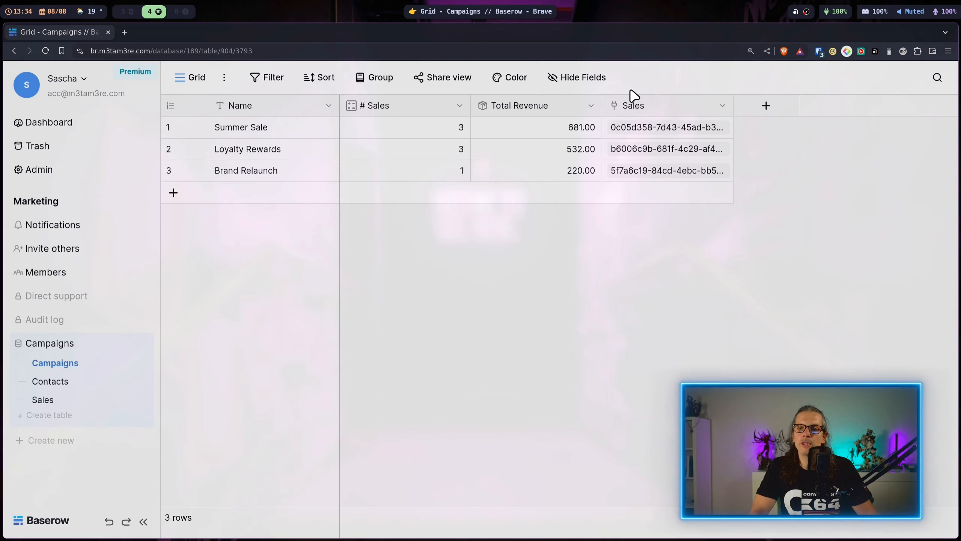
# Step: Duplicate the Total Revenue field in the Campaigns table
pyautogui.click(590, 106)
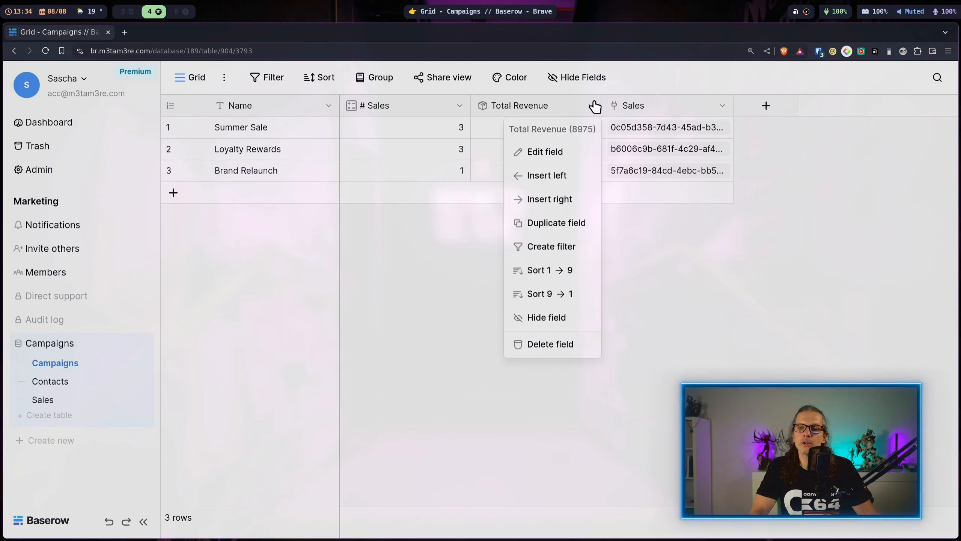
pyautogui.click(568, 229)
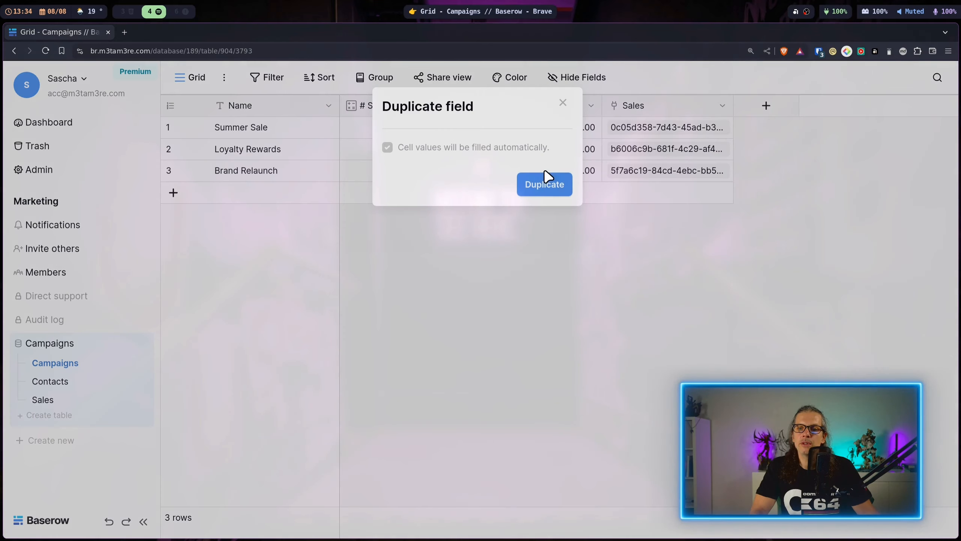
pyautogui.click(545, 183)
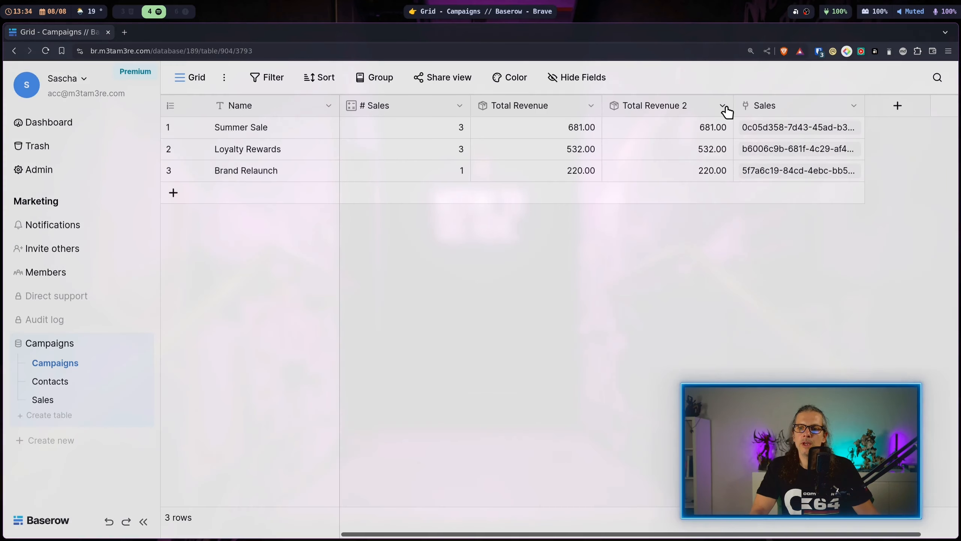
# Step: Rename the duplicated Total Revenue 2 field in the Campaigns table as Avg Order Revenue
pyautogui.click(723, 106)
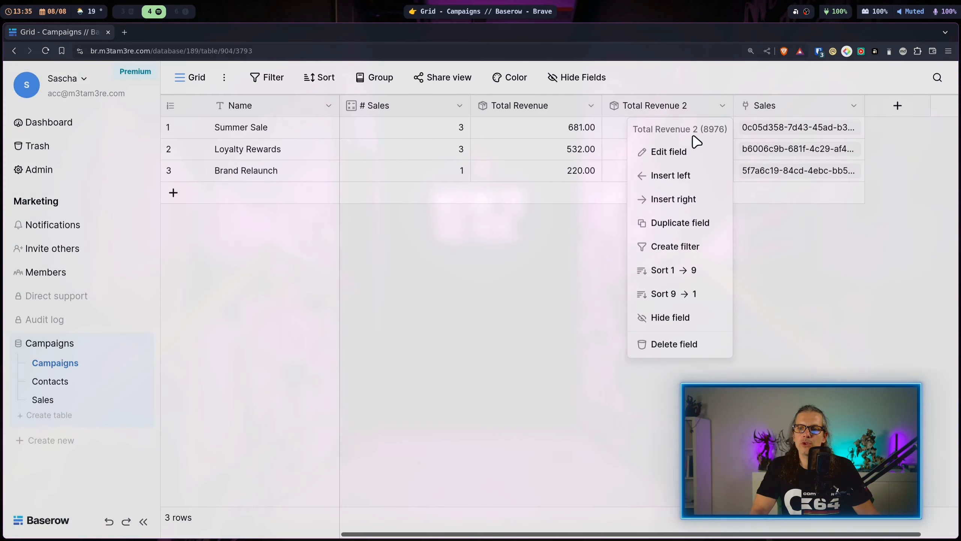
pyautogui.click(677, 152)
pyautogui.tripleClick(725, 192)
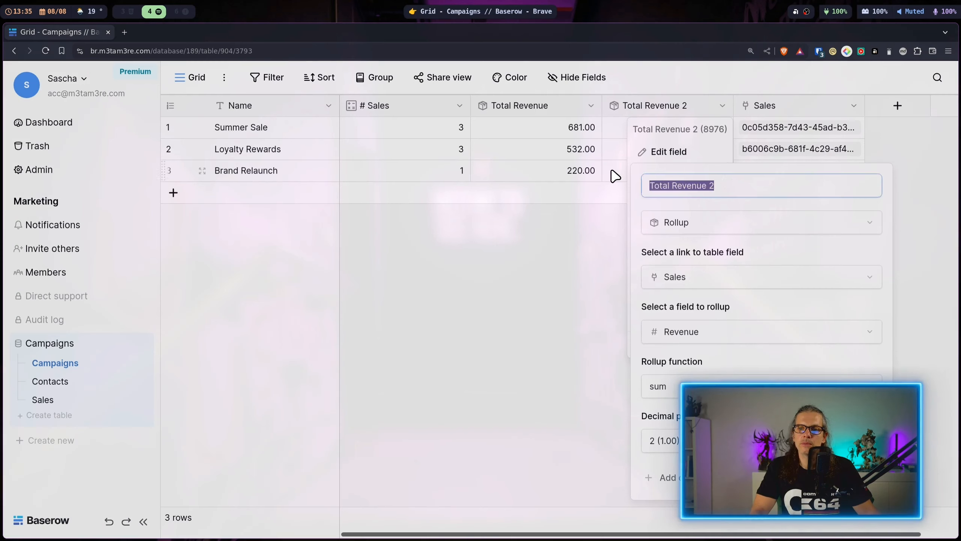
pyautogui.write('Avg Order Revenue')
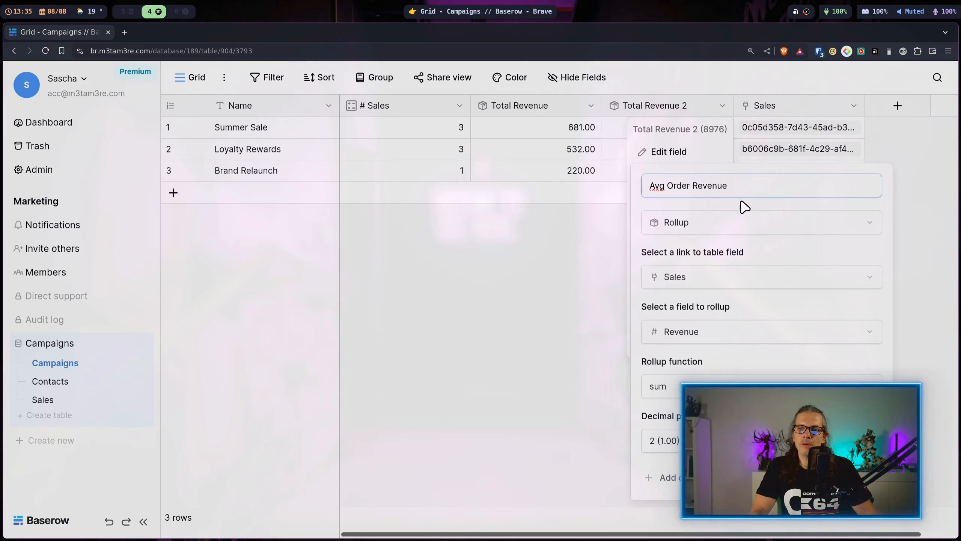
# Step: Change the rollup function of the Avg Order Revenue field to avg and save the field
pyautogui.click(766, 384)
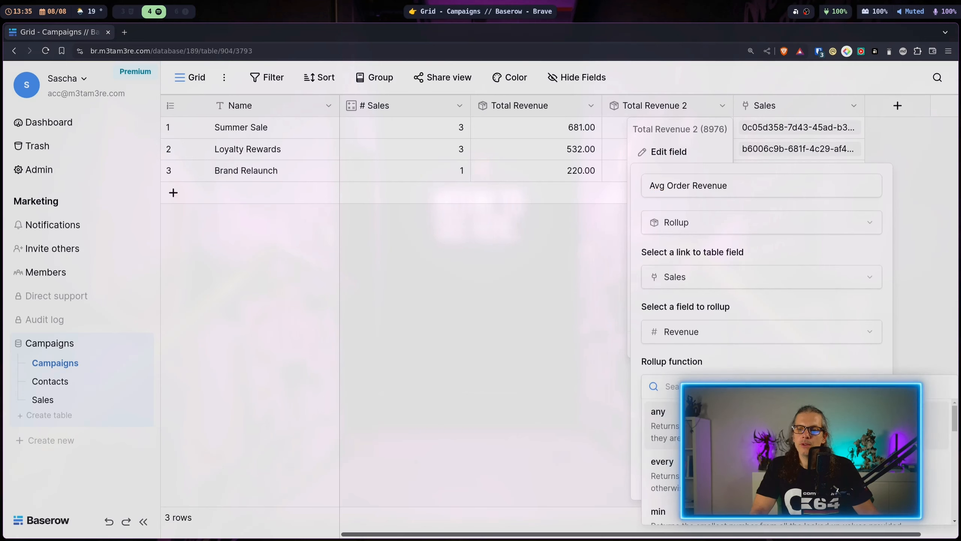
pyautogui.scroll(-3, 766, 455)
pyautogui.scroll(-2, 766, 454)
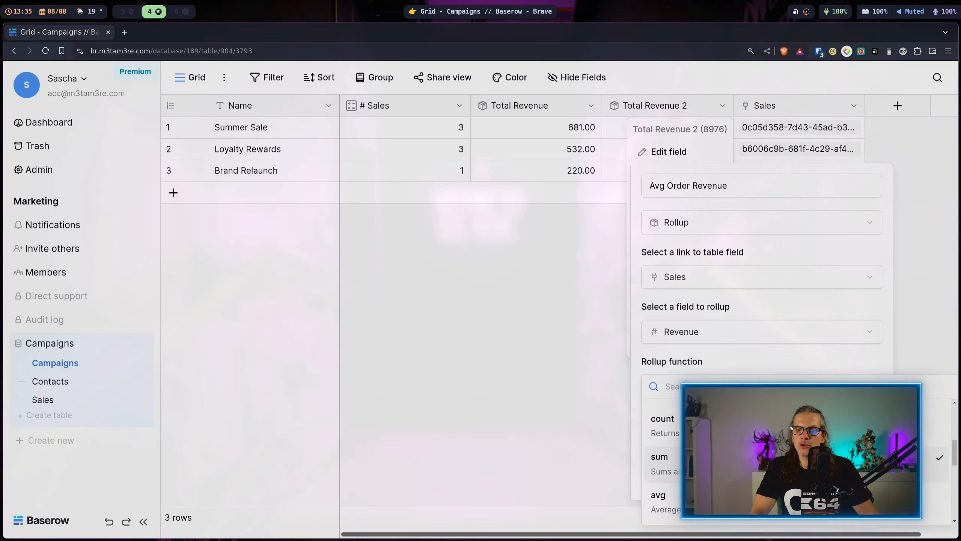
pyautogui.click(660, 498)
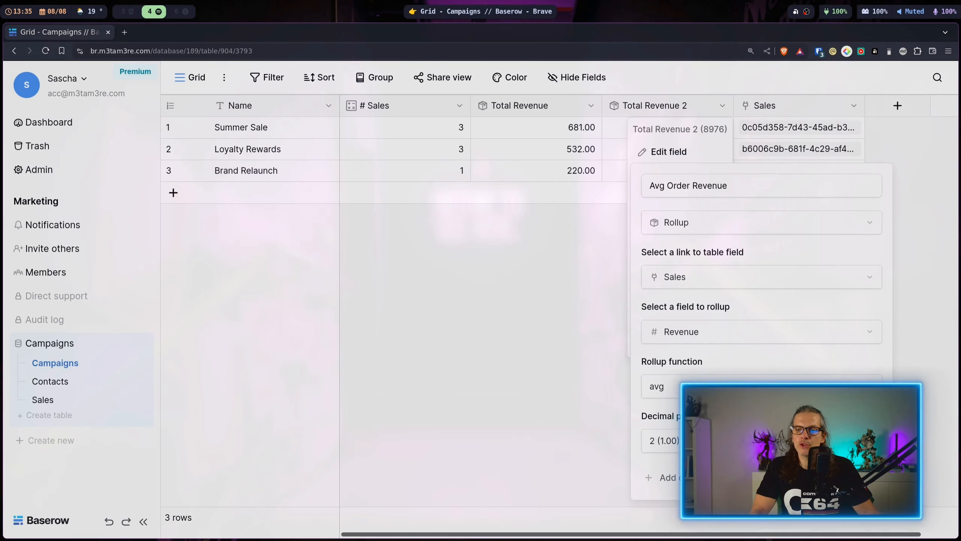
pyautogui.click(859, 477)
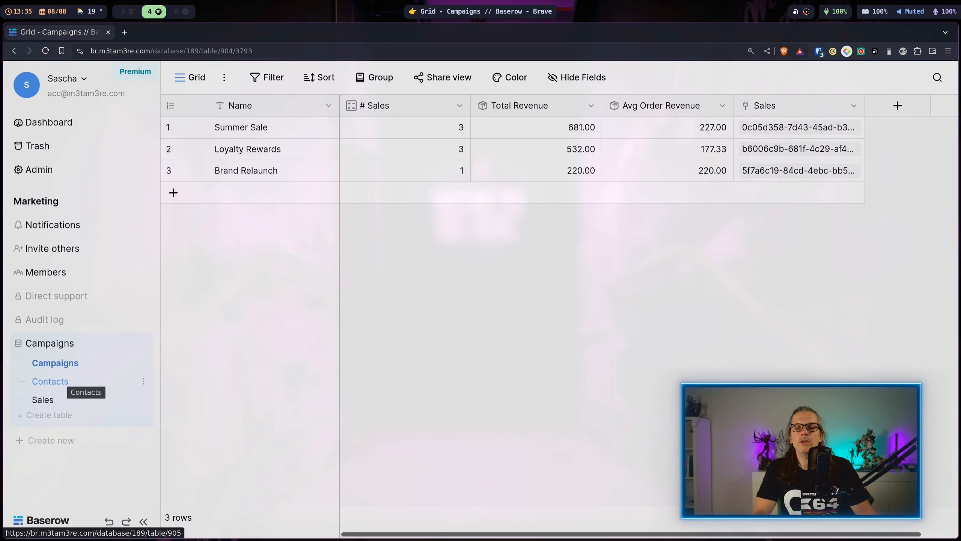
# Step: In the Contacts table, set up a new Rollup field named Total Revenue before the Sales field
pyautogui.click(57, 380)
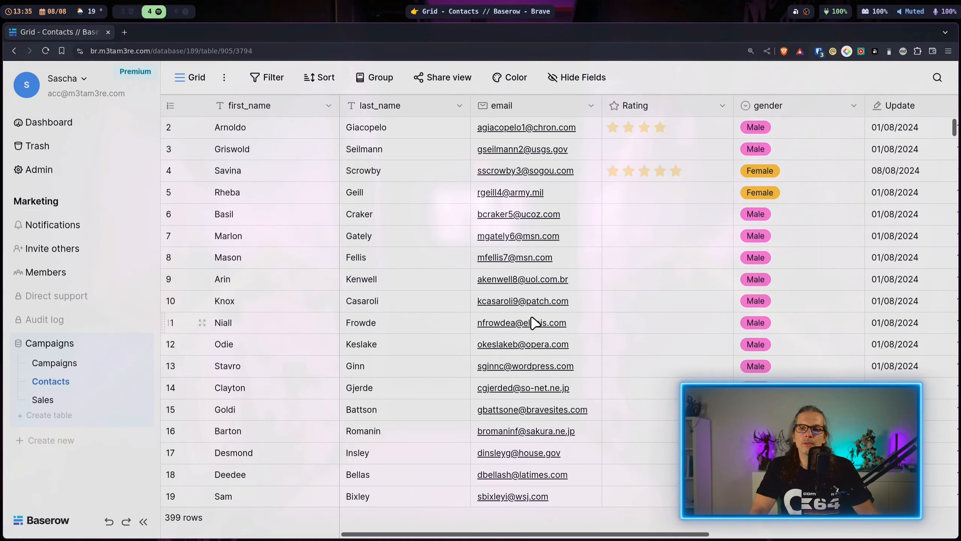
pyautogui.hscroll(10, 533, 322)
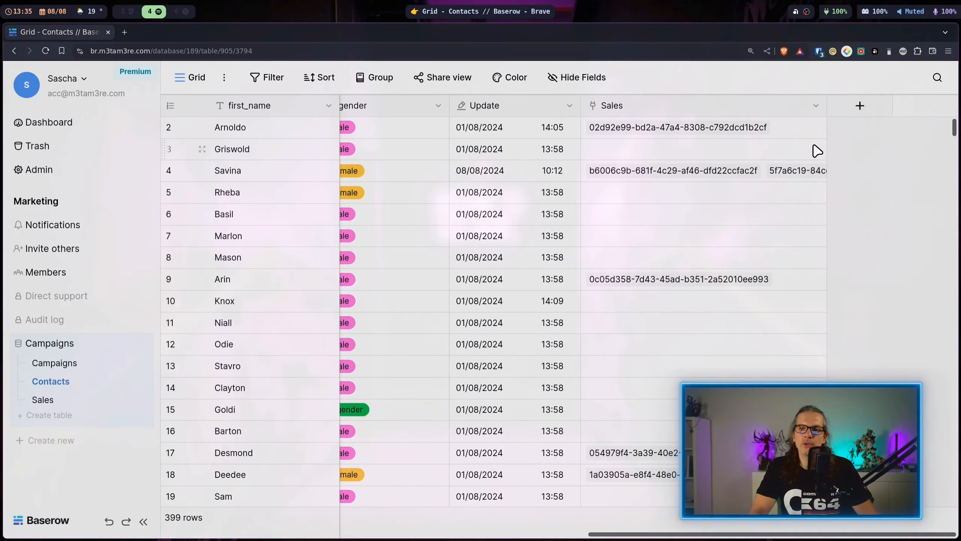
pyautogui.click(816, 105)
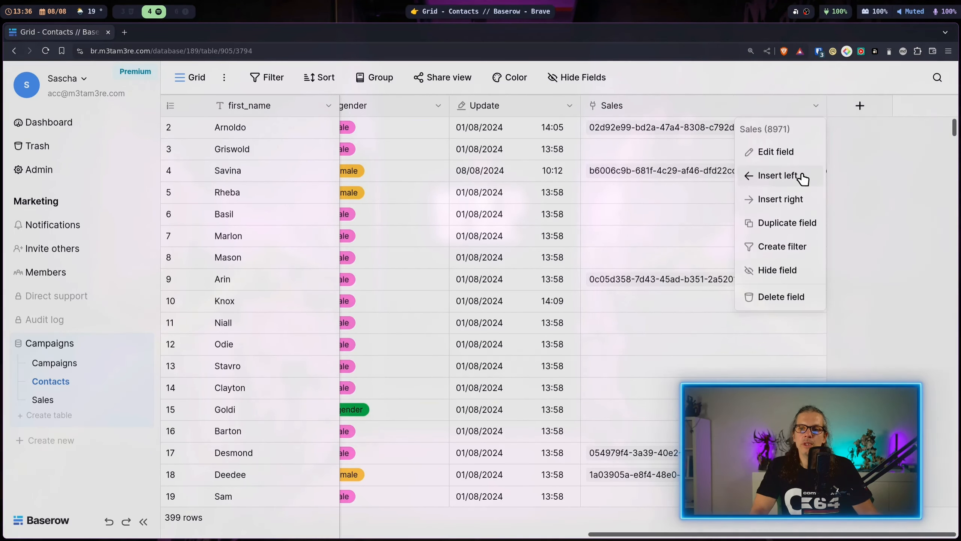
pyautogui.click(804, 176)
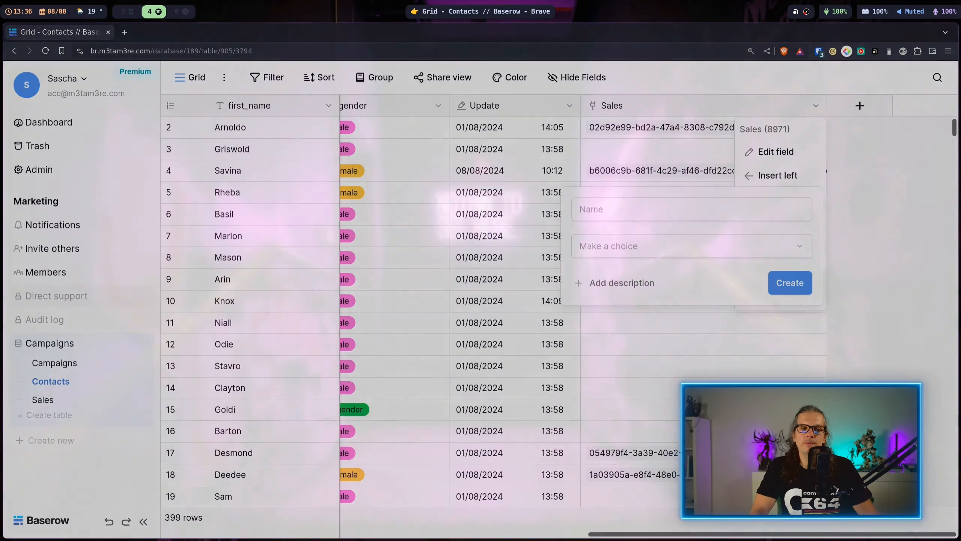
pyautogui.write('Total Revenue')
pyautogui.click(647, 246)
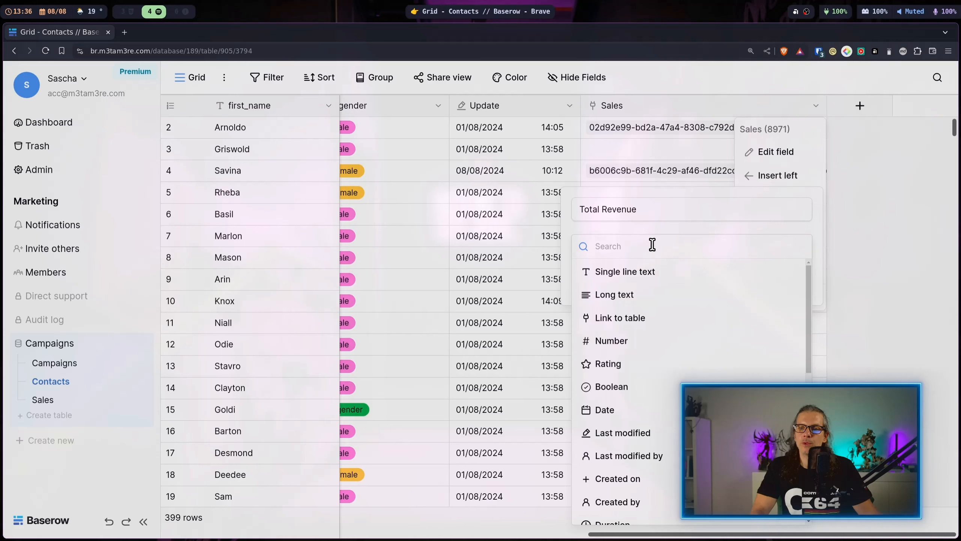
pyautogui.write('r')
pyautogui.write('o')
pyautogui.click(659, 273)
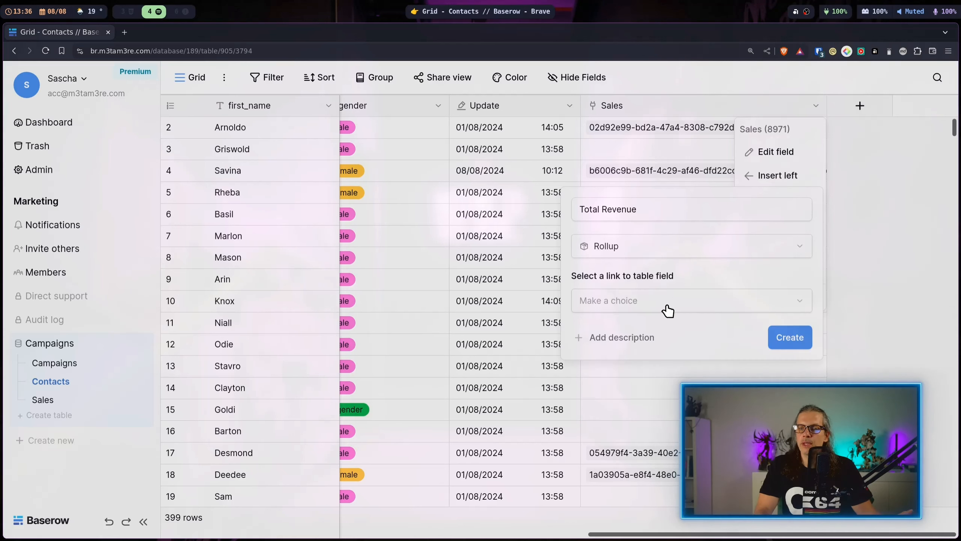
# Step: Roll up Revenue through the Sales link with the sum function and create the Total Revenue field in Contacts
pyautogui.click(666, 307)
pyautogui.click(652, 327)
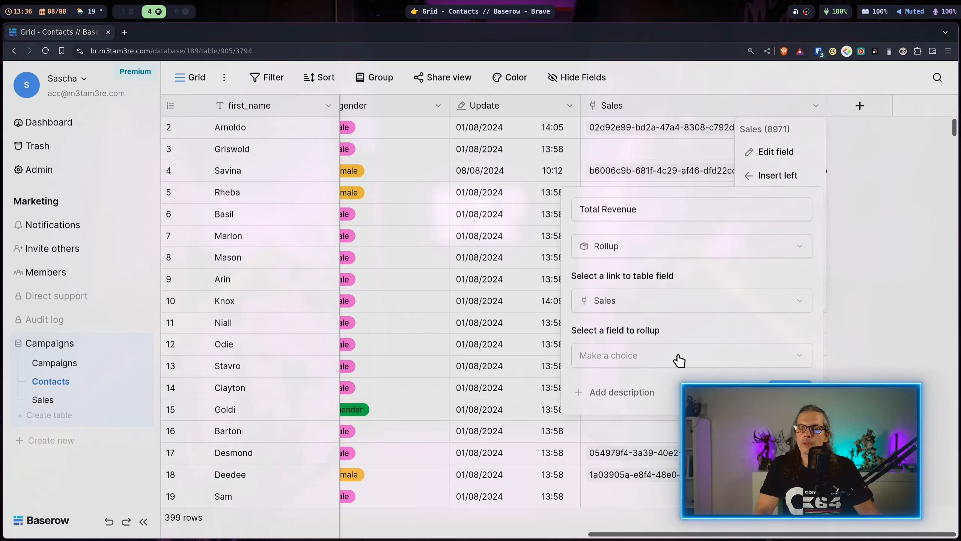
pyautogui.click(678, 357)
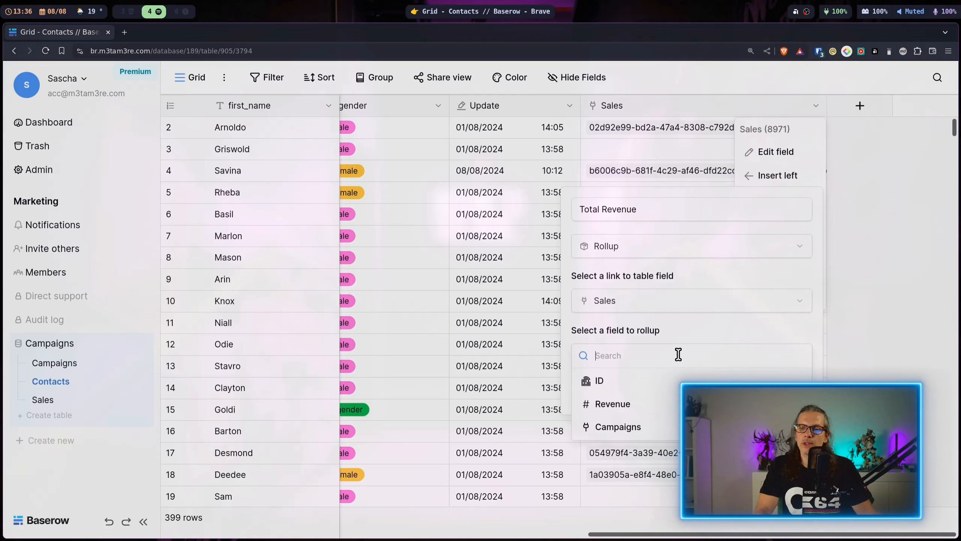
pyautogui.click(676, 408)
pyautogui.click(676, 410)
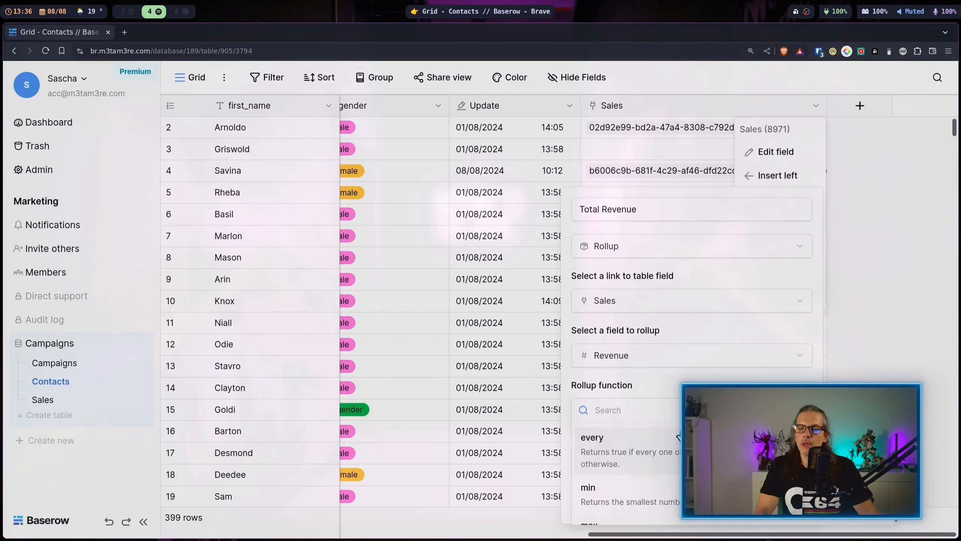
pyautogui.scroll(-2, 671, 462)
pyautogui.click(665, 489)
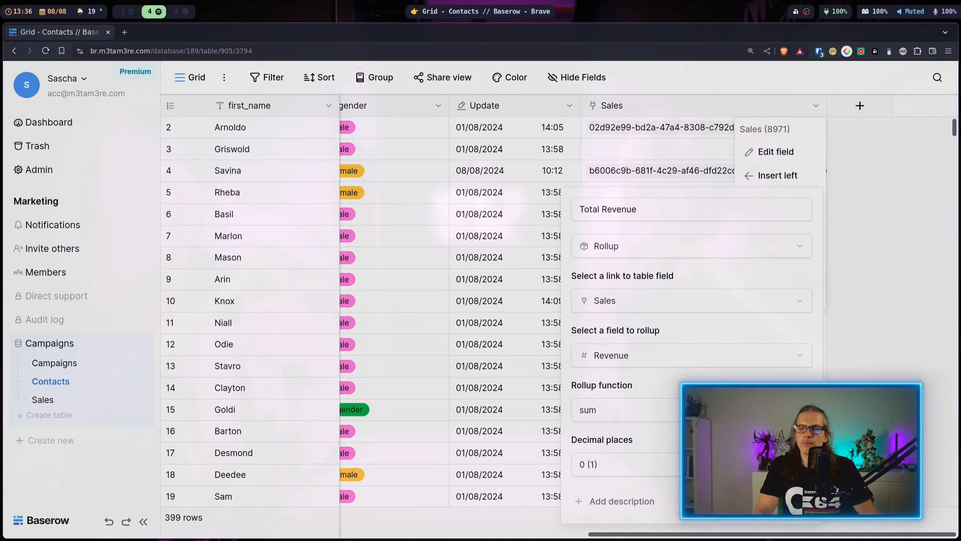
pyautogui.click(788, 501)
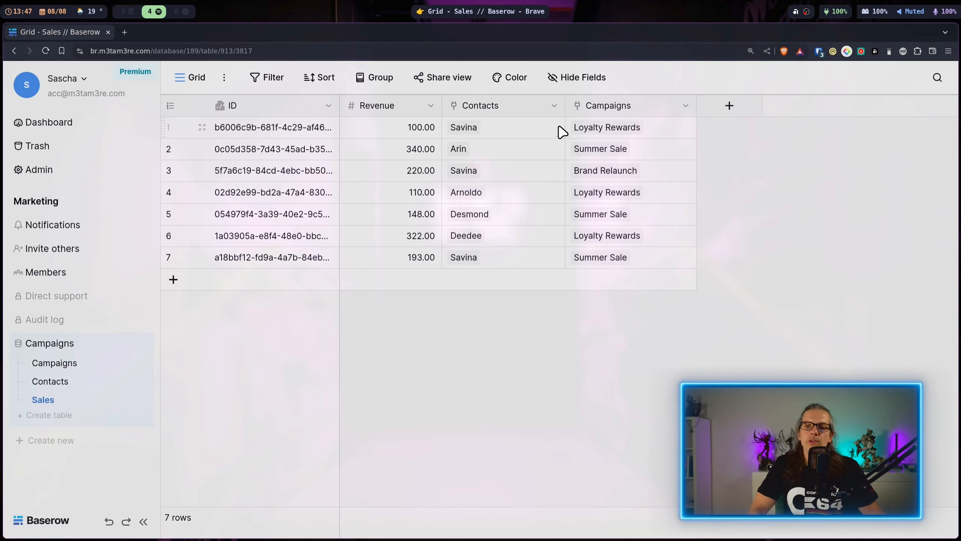
# Step: In the Sales table, set up a new Lookup-type field before the Contacts field
pyautogui.click(554, 106)
pyautogui.click(517, 178)
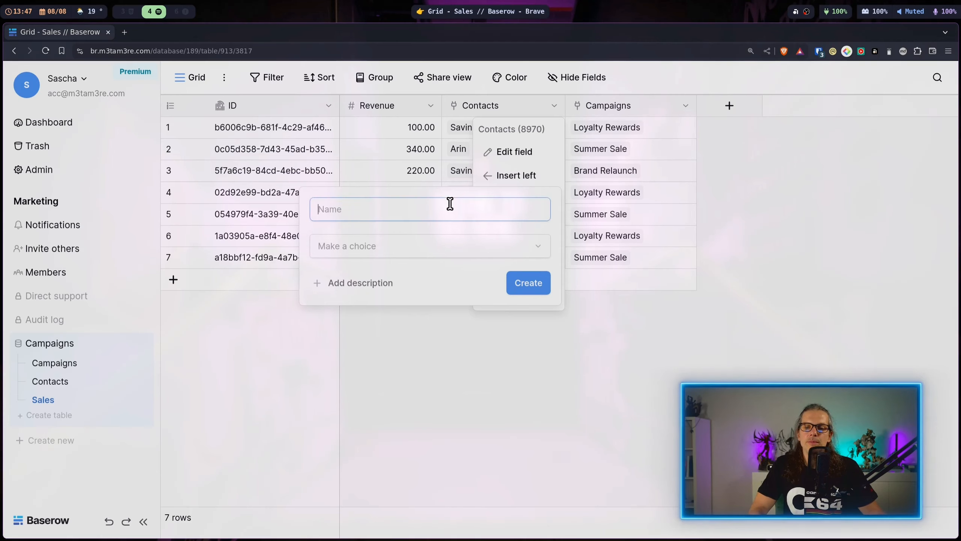
pyautogui.click(445, 246)
pyautogui.write('look')
pyautogui.click(407, 291)
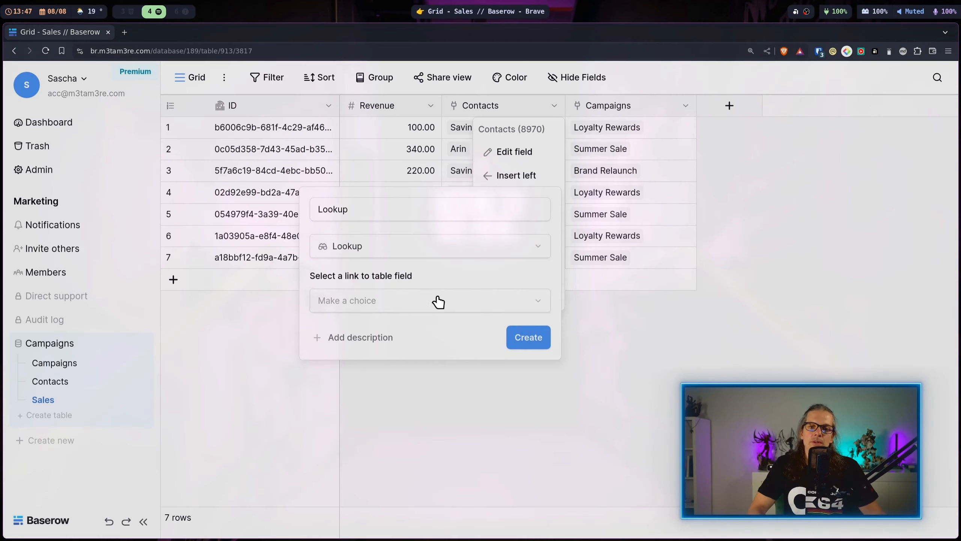
# Step: Base the new lookup on the Contacts link with first_name as the field to look up, and create it
pyautogui.click(518, 331)
pyautogui.click(504, 298)
pyautogui.click(509, 324)
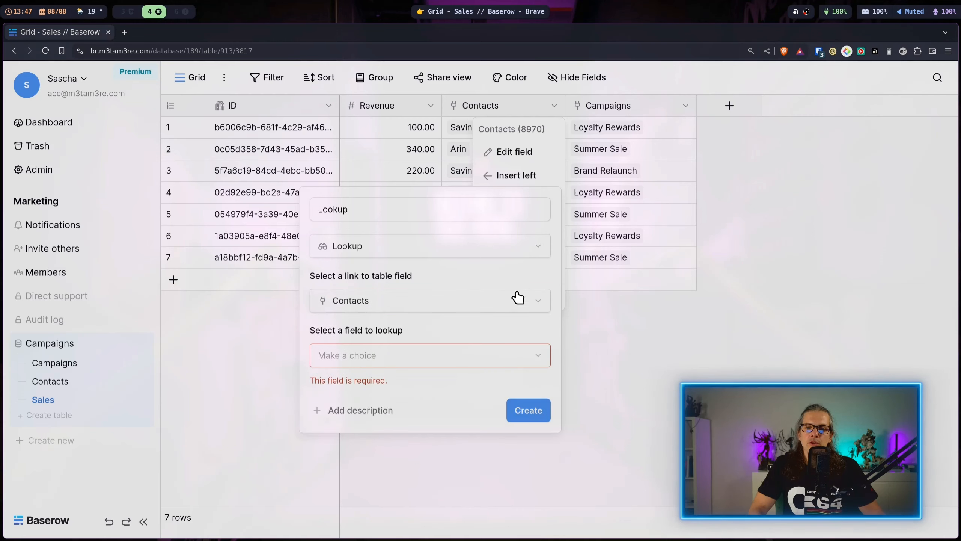
pyautogui.click(490, 358)
pyautogui.click(435, 382)
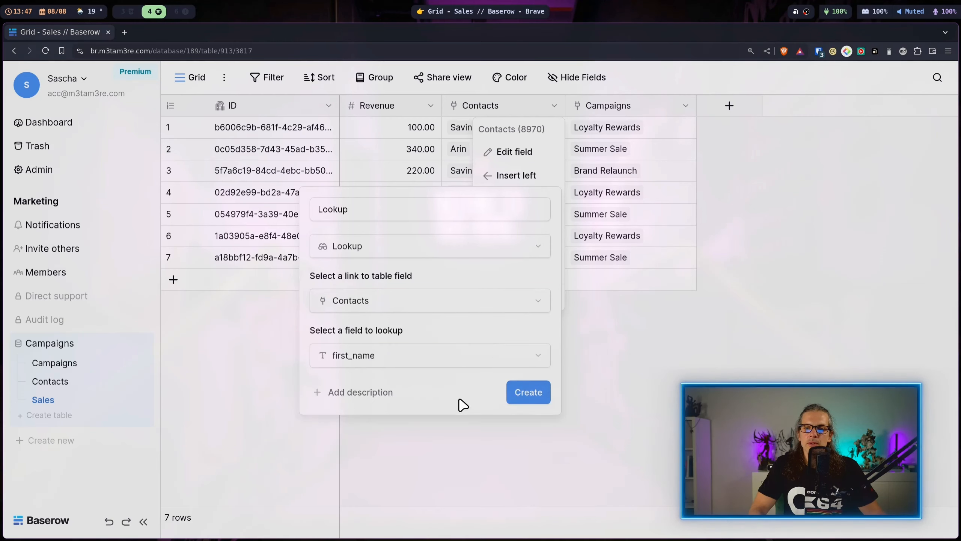
pyautogui.click(528, 394)
# Step: Duplicate the Lookup field and make the copy look up last_name from Contacts
pyautogui.click(562, 105)
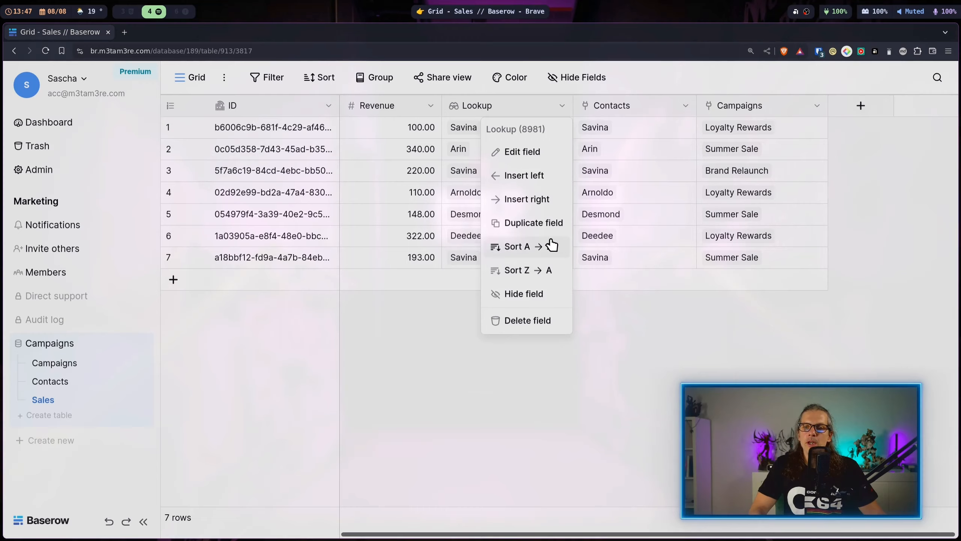
pyautogui.click(544, 223)
pyautogui.click(545, 185)
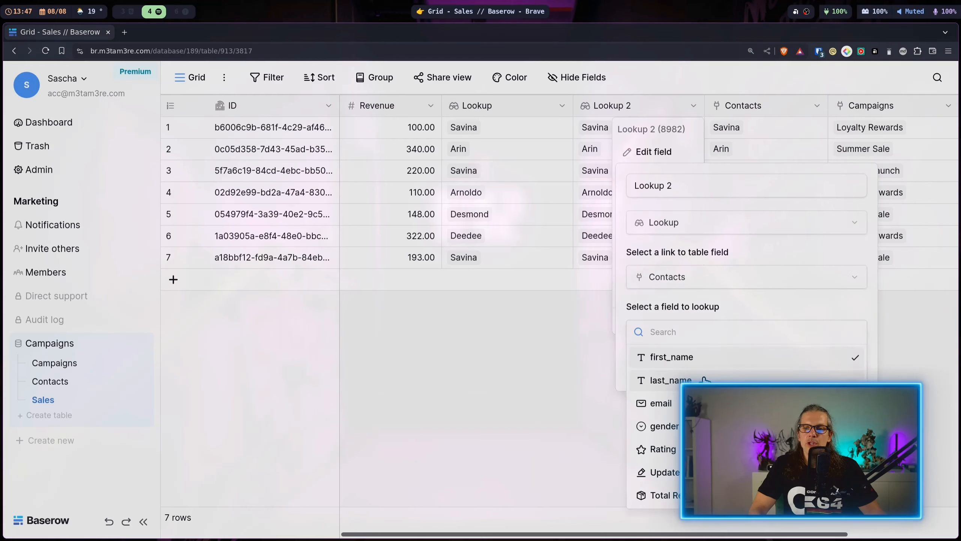
pyautogui.click(705, 380)
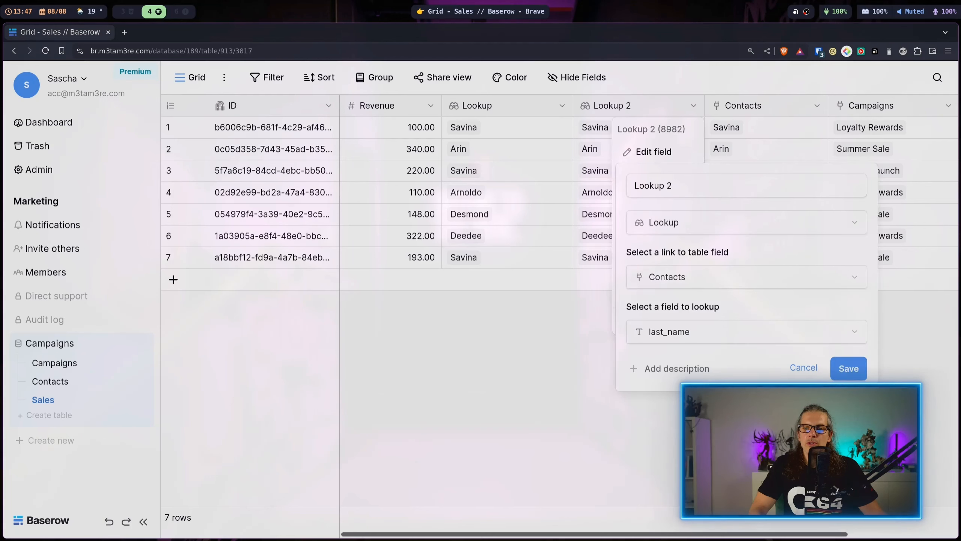
pyautogui.click(850, 367)
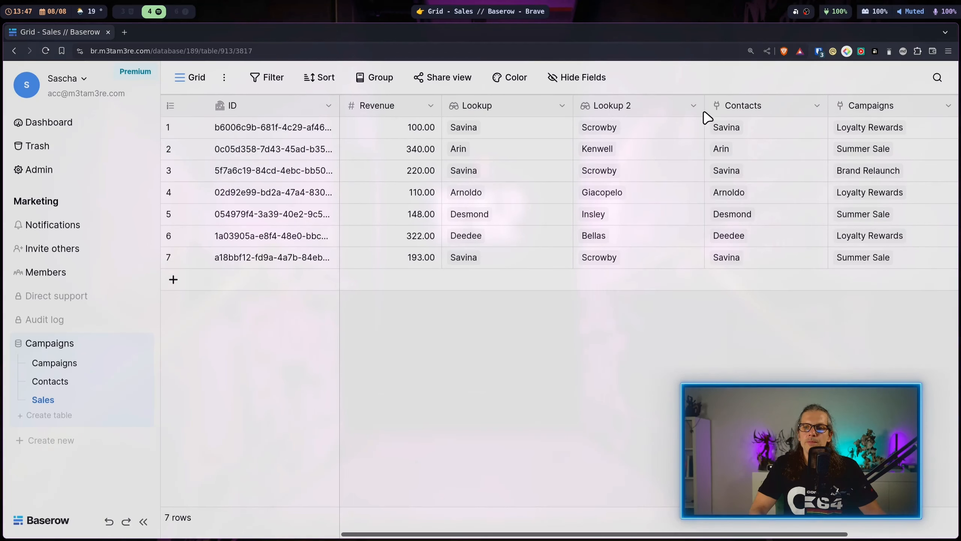
# Step: Duplicate the last-name lookup field and make the copy look up email from Contacts
pyautogui.click(693, 106)
pyautogui.click(668, 221)
pyautogui.click(547, 185)
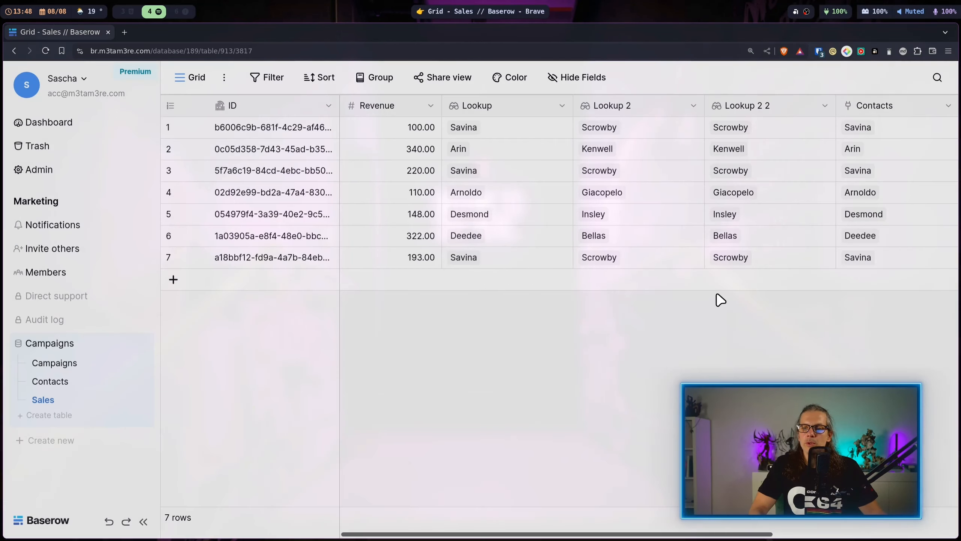
pyautogui.click(825, 106)
pyautogui.click(784, 152)
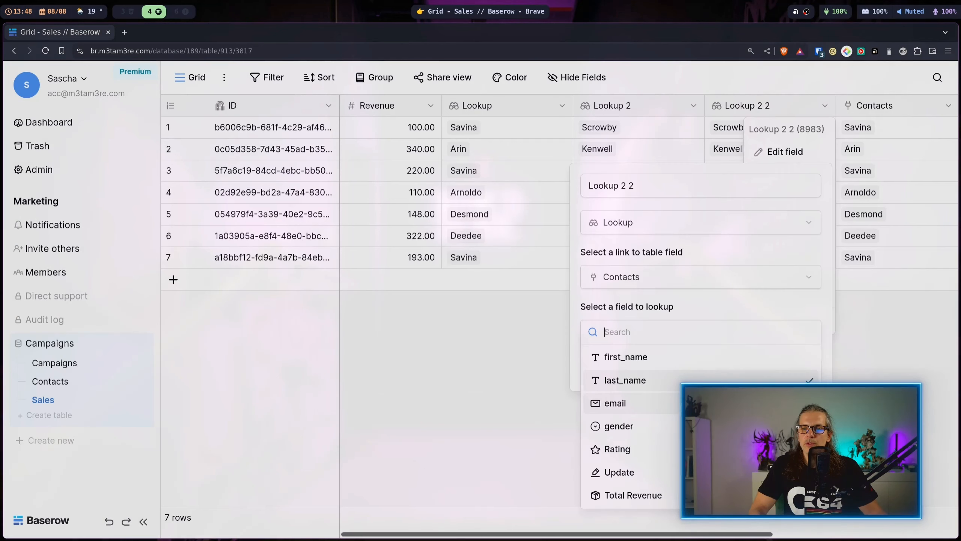
pyautogui.click(615, 402)
pyautogui.click(801, 367)
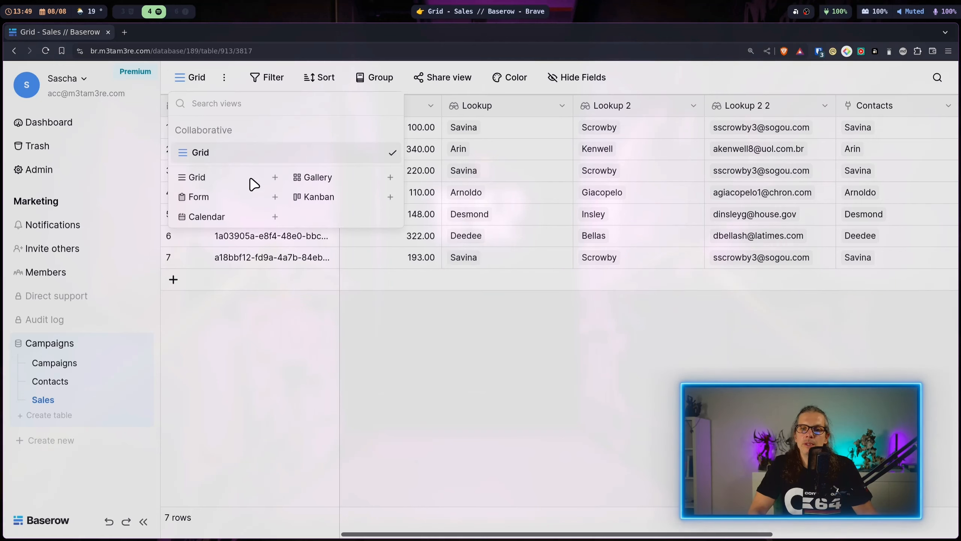
# Step: Create a collaborative grid view named "Export 1" for the Sales table
pyautogui.click(254, 181)
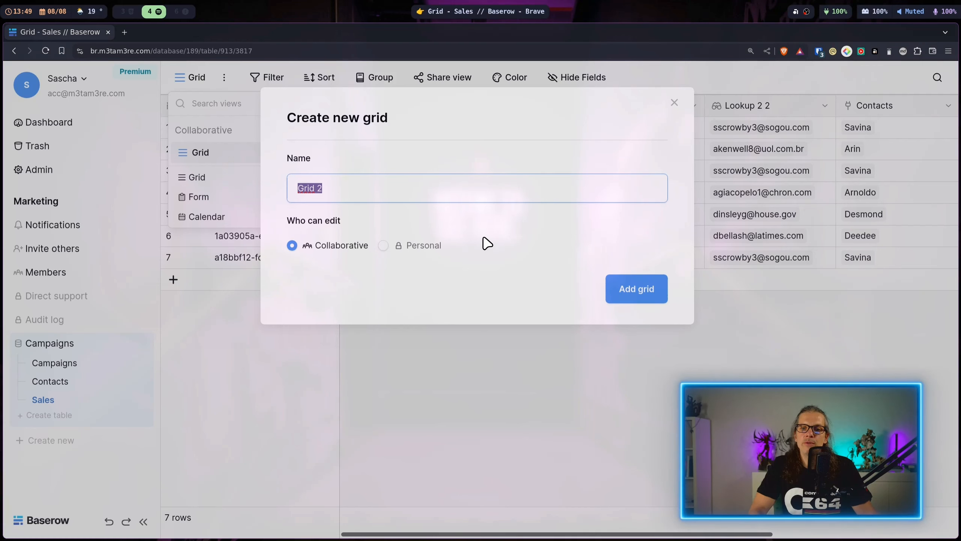
pyautogui.write('Export 1')
pyautogui.click(637, 288)
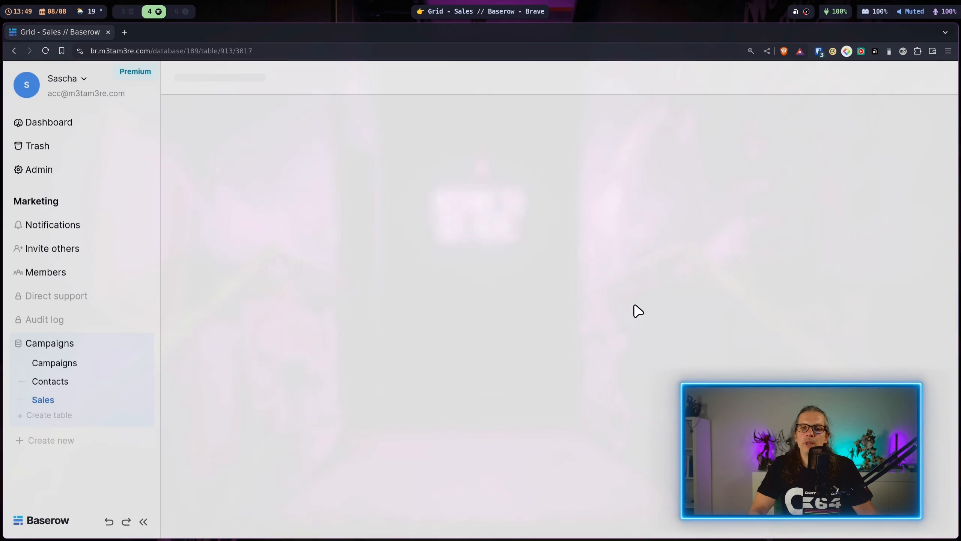
# Step: Add another collaborative grid view named "Export 2" to the Sales table
pyautogui.click(206, 80)
pyautogui.click(225, 199)
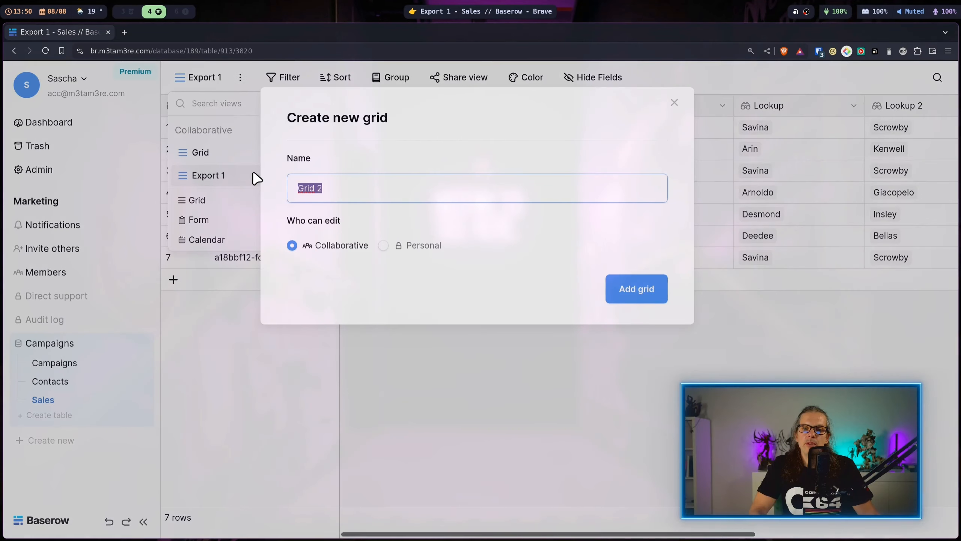
pyautogui.write('Export 1')
pyautogui.press('BackSpace')
pyautogui.write('2')
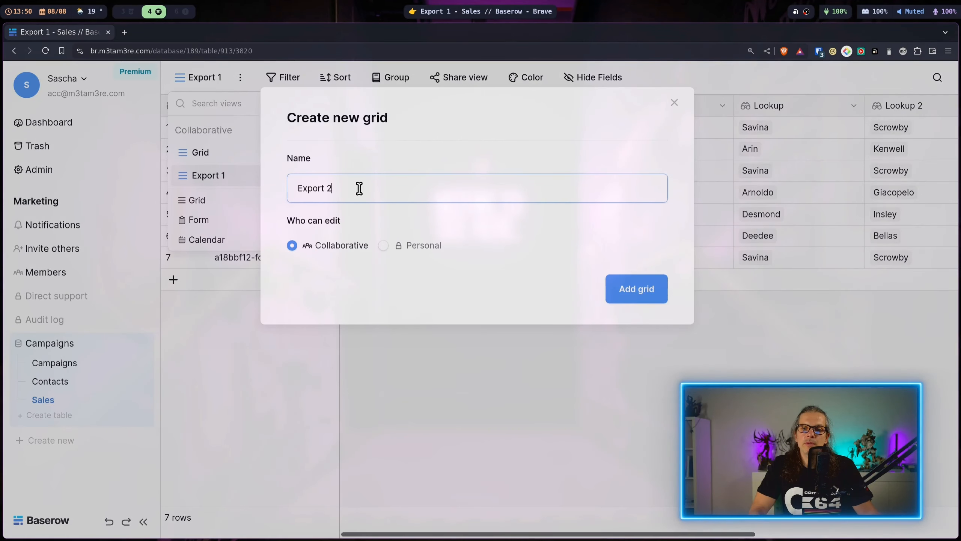
pyautogui.click(621, 291)
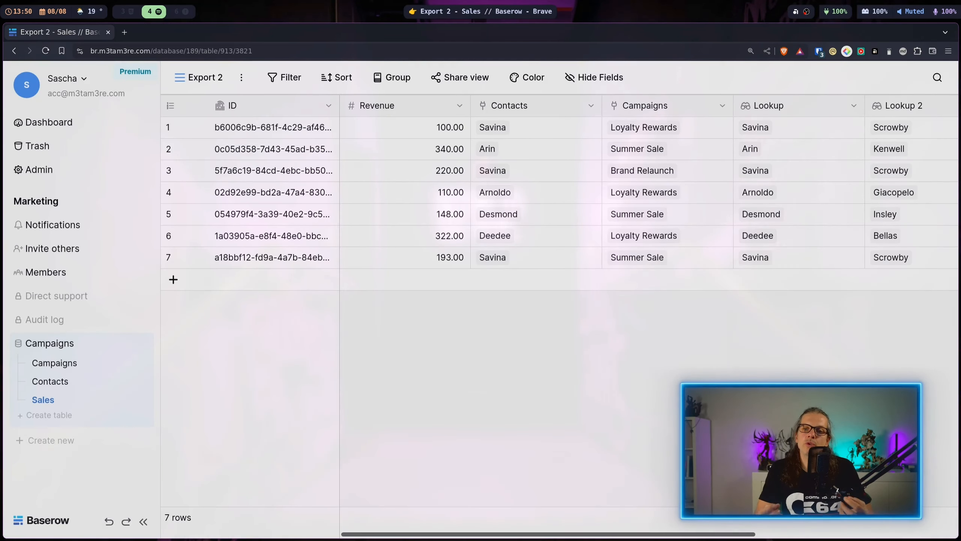
# Step: Hide the Contacts and Lookup 2 2 fields in the Export 2 view of the Sales table
pyautogui.click(605, 86)
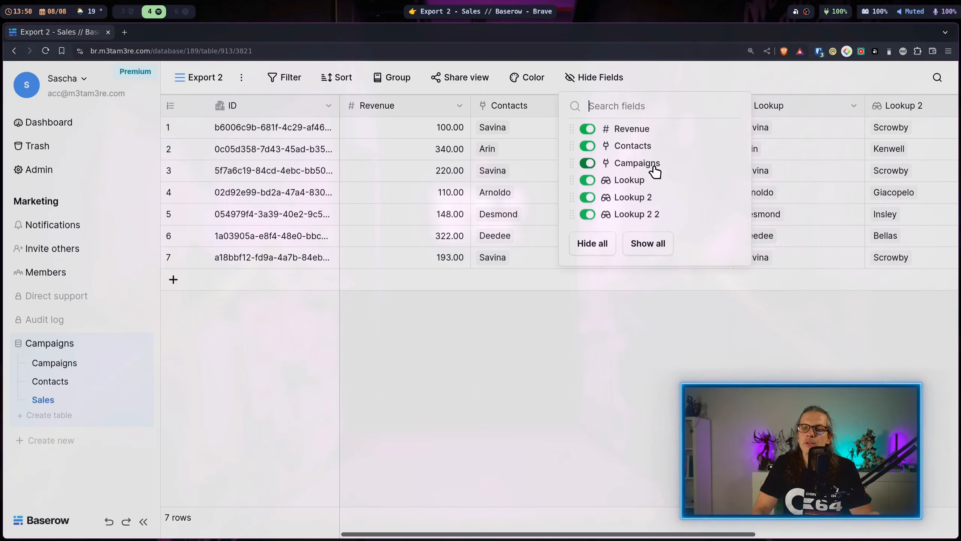
pyautogui.click(588, 146)
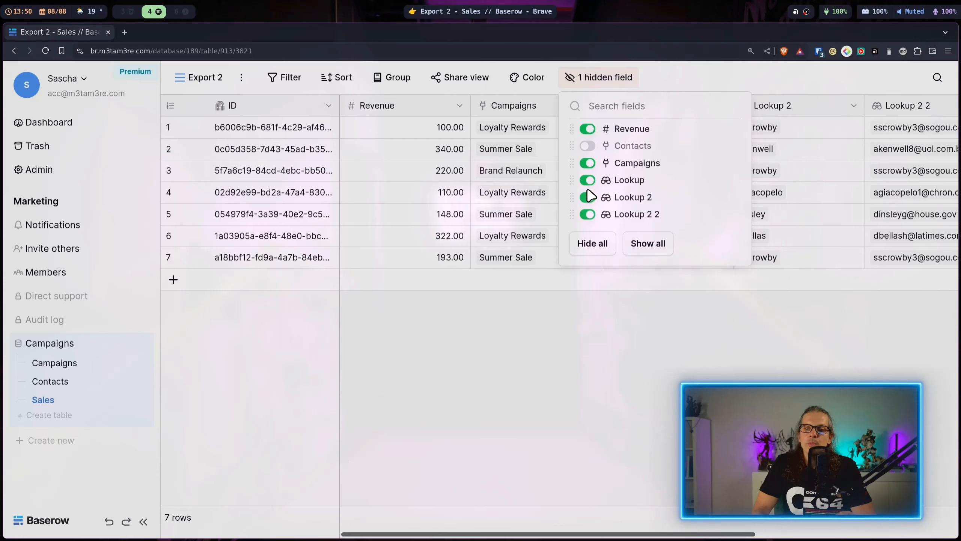
pyautogui.click(587, 214)
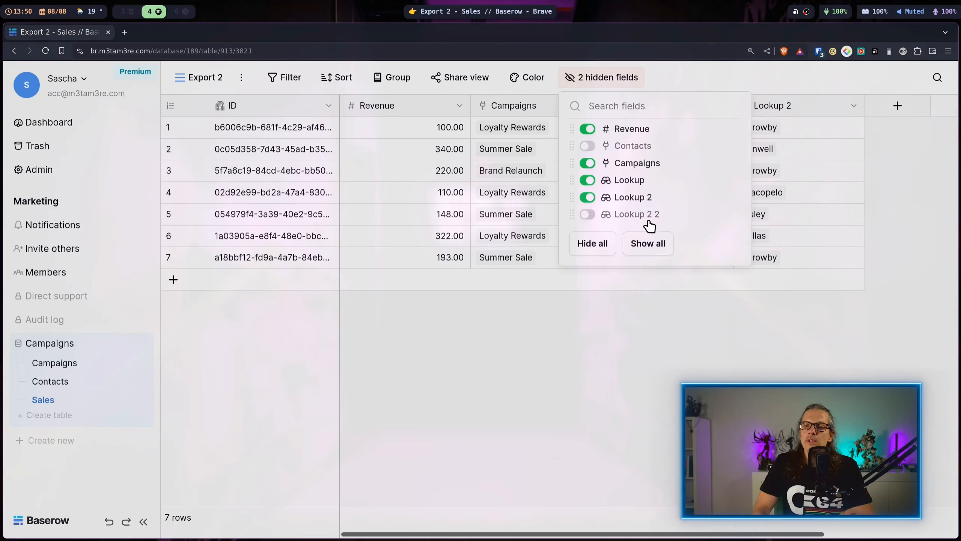
pyautogui.click(615, 358)
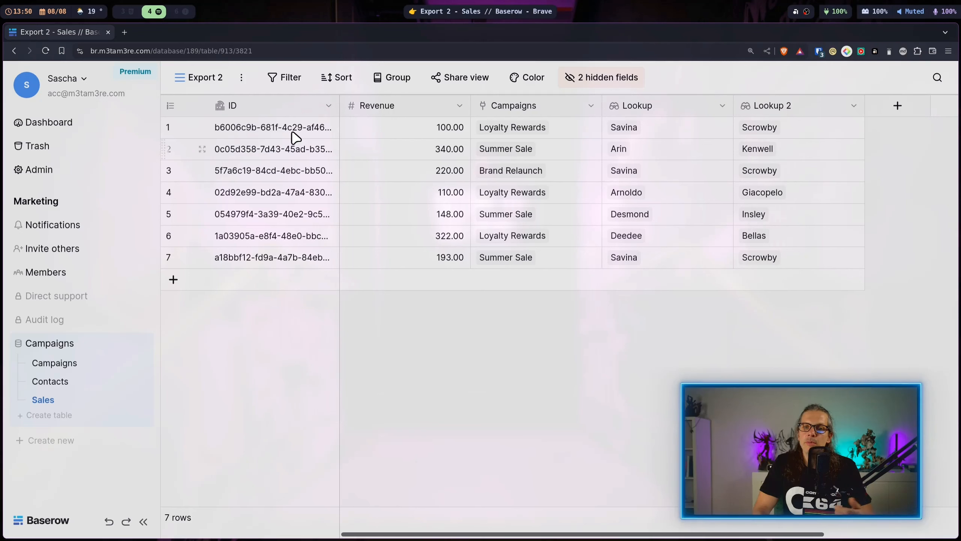
# Step: Switch to the Export 1 view and hide its Lookup and Revenue fields
pyautogui.click(206, 80)
pyautogui.click(208, 176)
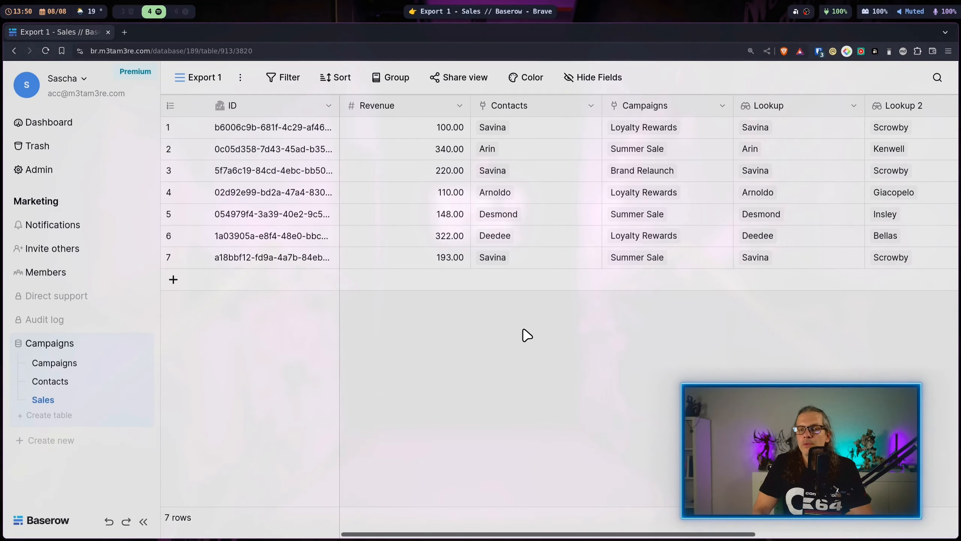
pyautogui.click(599, 79)
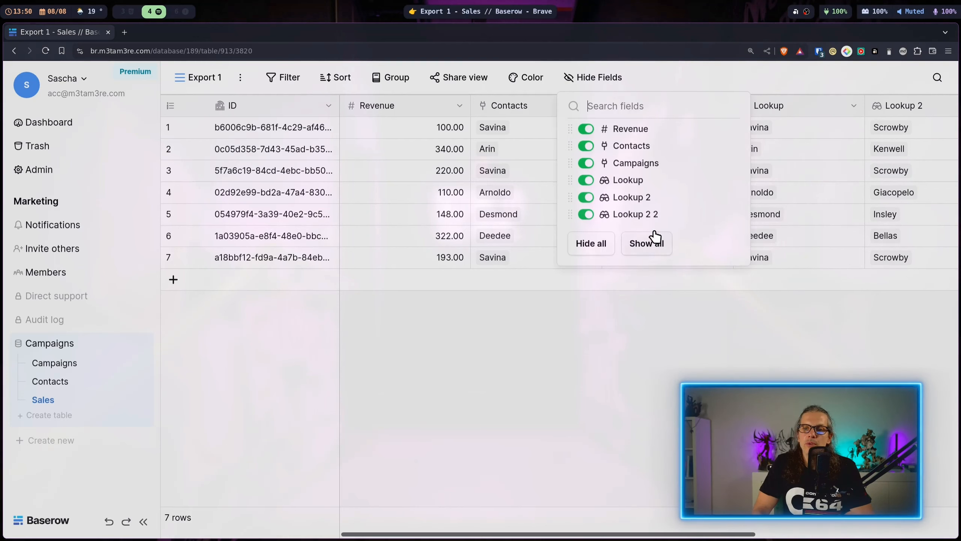
pyautogui.click(635, 181)
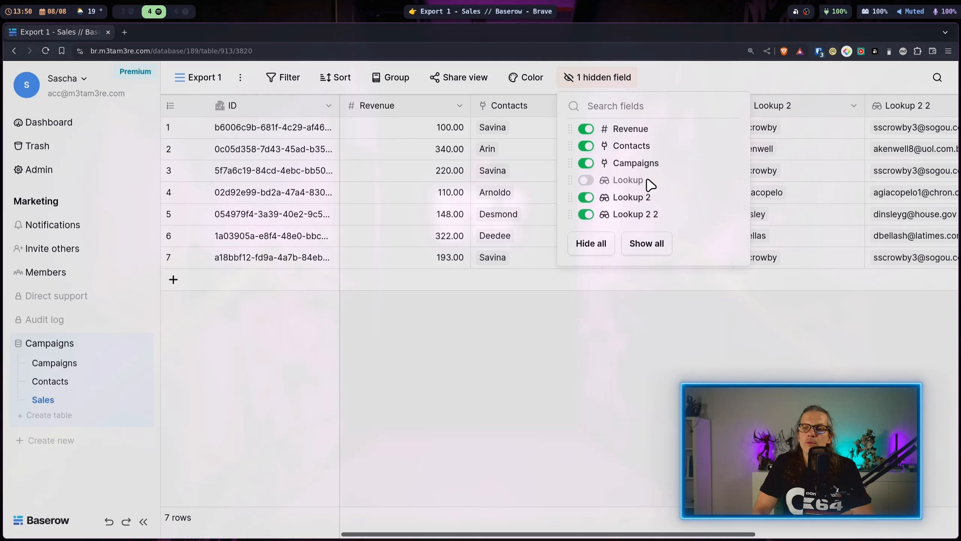
pyautogui.click(631, 131)
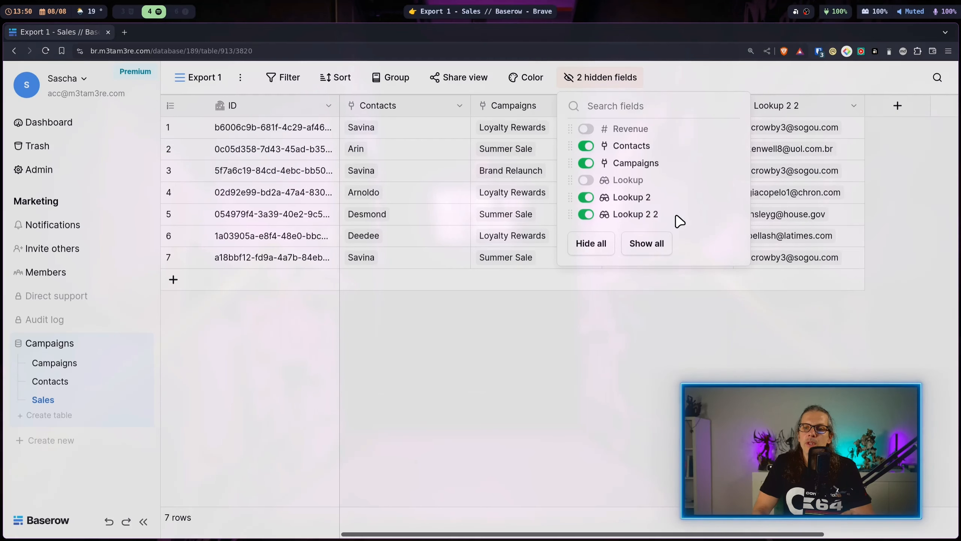
pyautogui.click(677, 365)
# Step: Compare the Export 2 and Export 1 views, and look over the export and other options available for Export 1
pyautogui.click(204, 77)
pyautogui.click(209, 197)
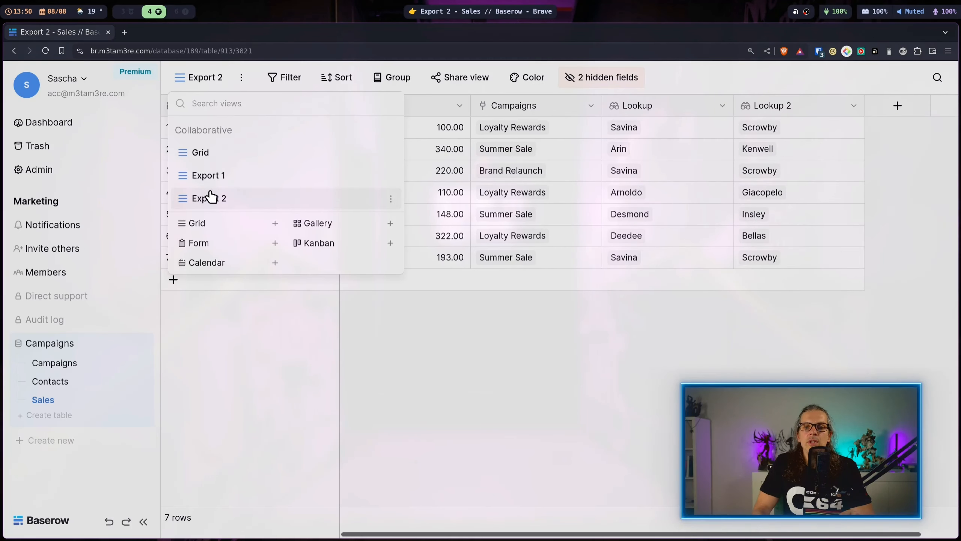
pyautogui.click(211, 176)
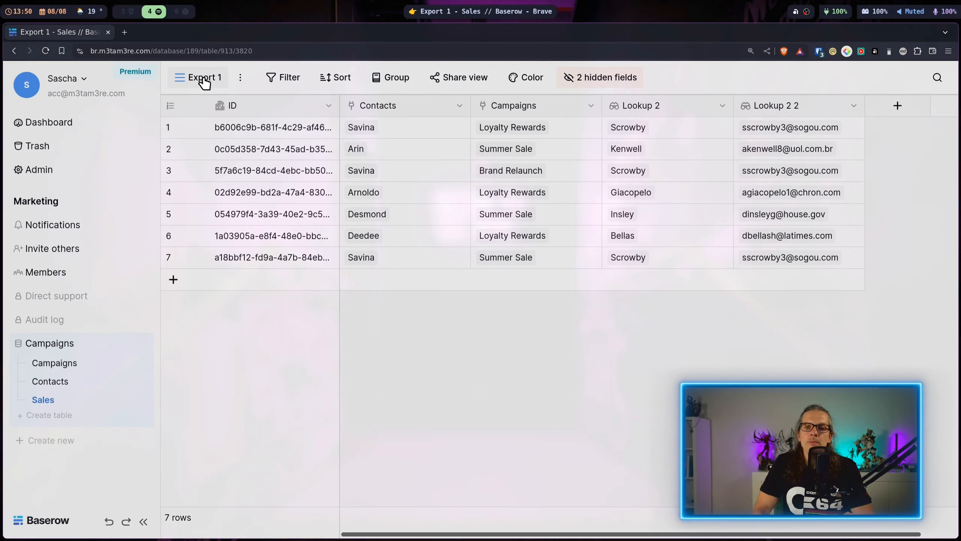
pyautogui.click(238, 79)
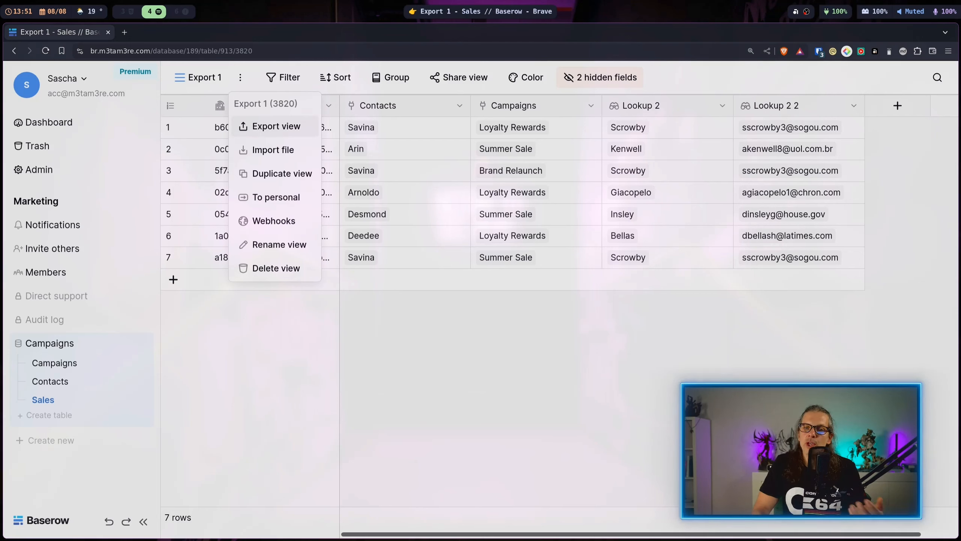
pyautogui.click(452, 385)
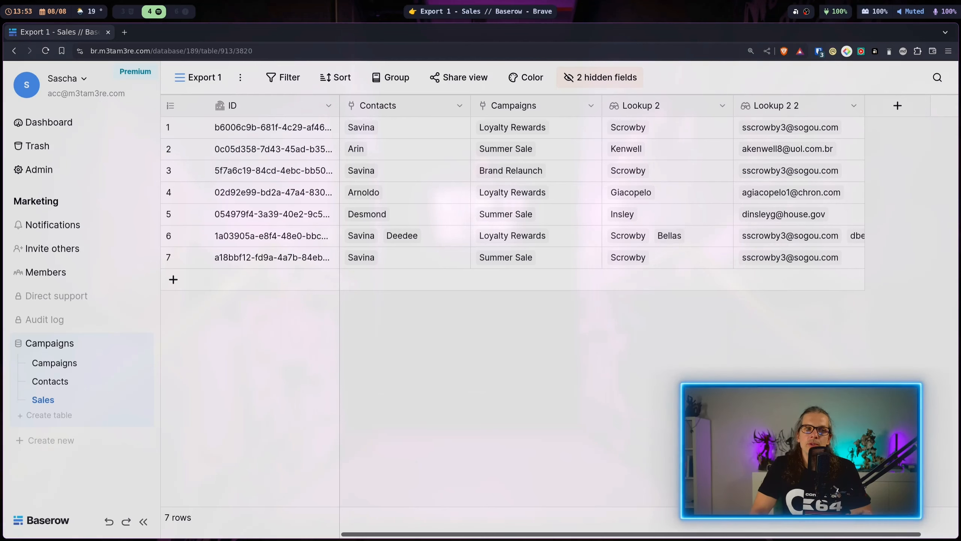
# Step: Expand the contact record in row 4 of the Contacts table, collapse its comments sidebar and examine its fields down to the linked sales
pyautogui.click(97, 386)
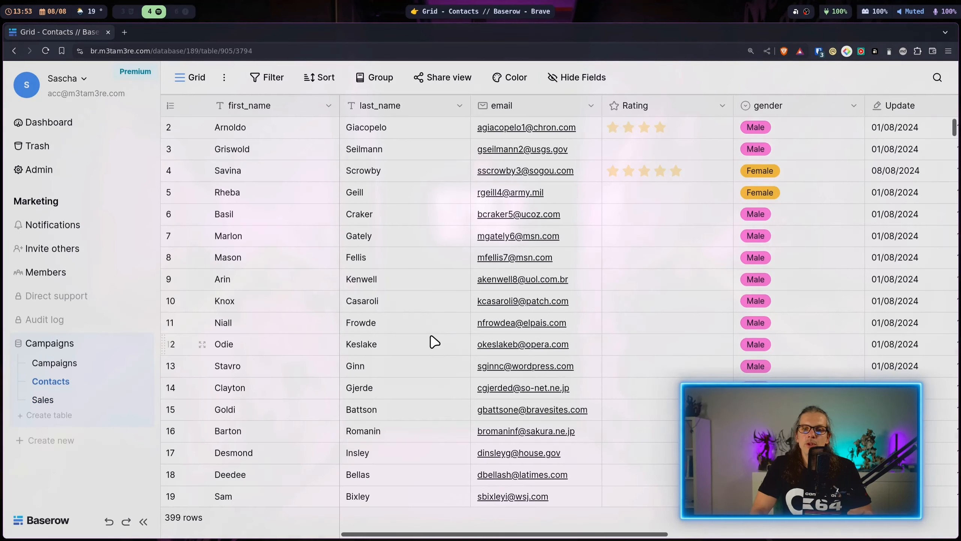
pyautogui.click(202, 170)
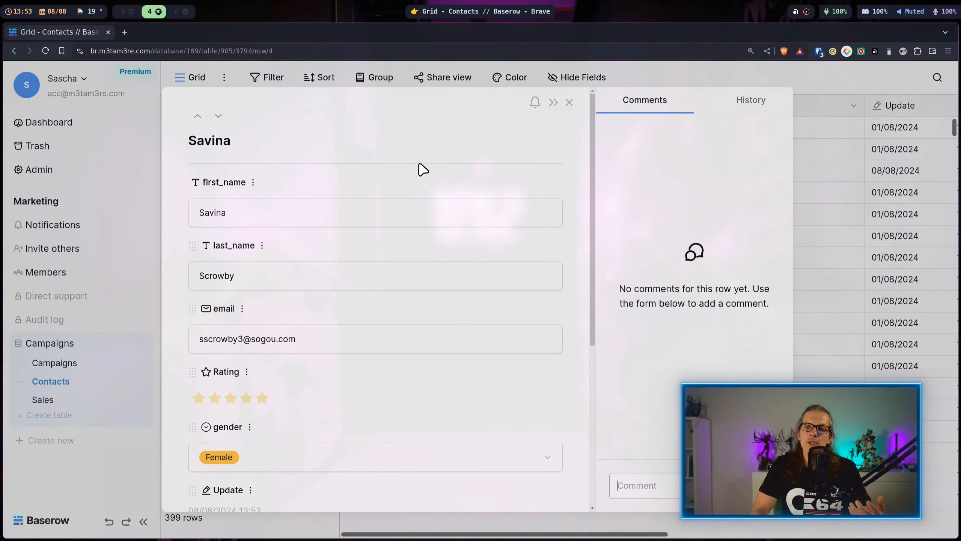
pyautogui.click(553, 103)
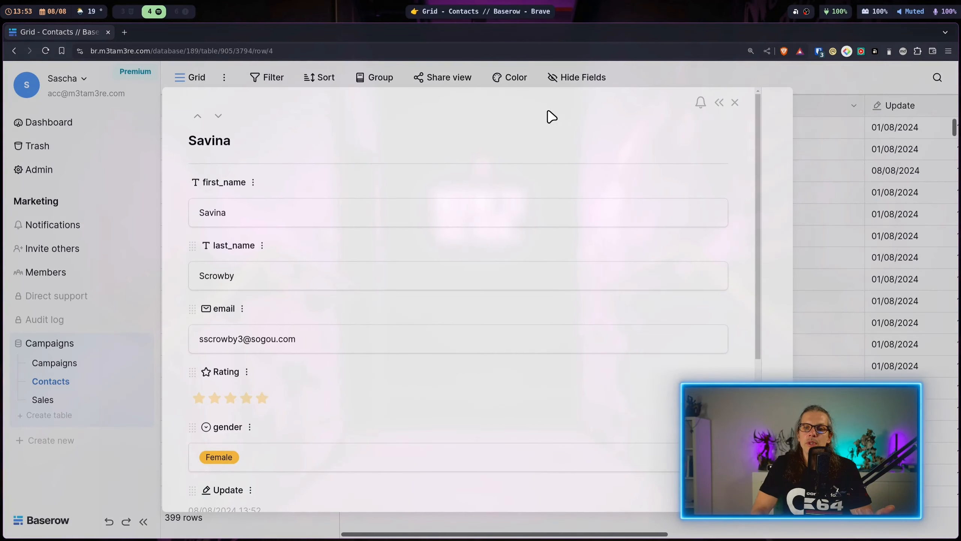
pyautogui.scroll(-5, 361, 195)
pyautogui.scroll(5, 388, 166)
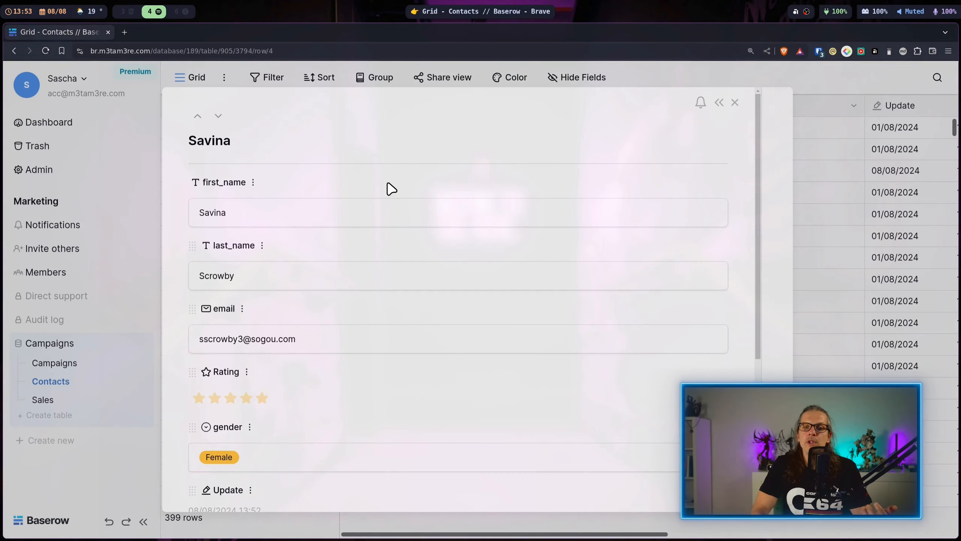
pyautogui.scroll(-5, 400, 248)
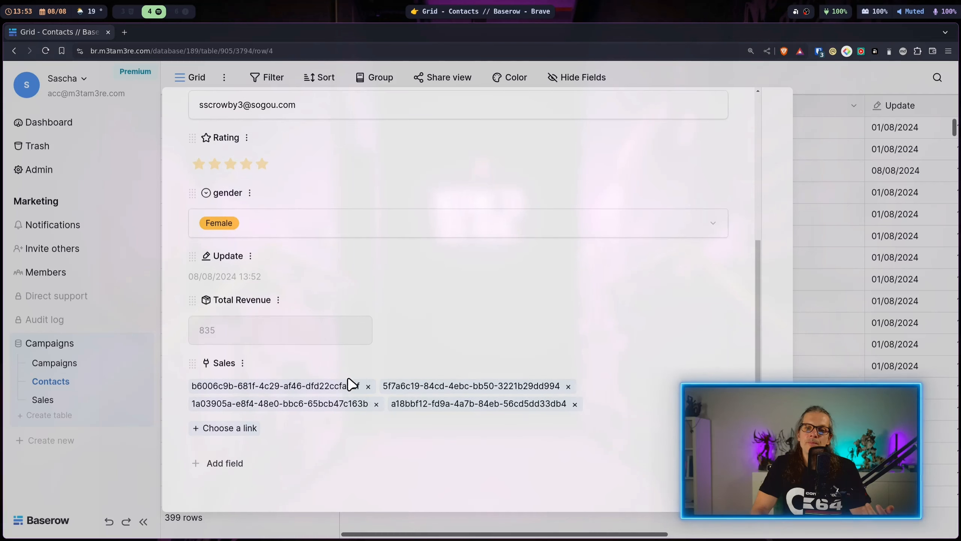
# Step: Open the contact's first linked sale, replace its Loyalty Rewards campaign link with Summer Sale, and return to the contact record
pyautogui.click(229, 388)
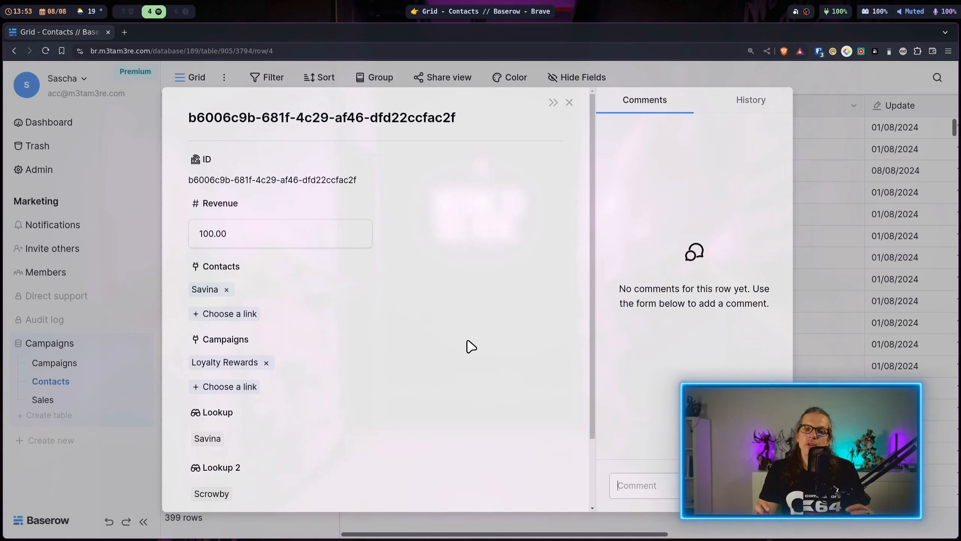
pyautogui.scroll(-2, 501, 332)
pyautogui.scroll(2, 501, 333)
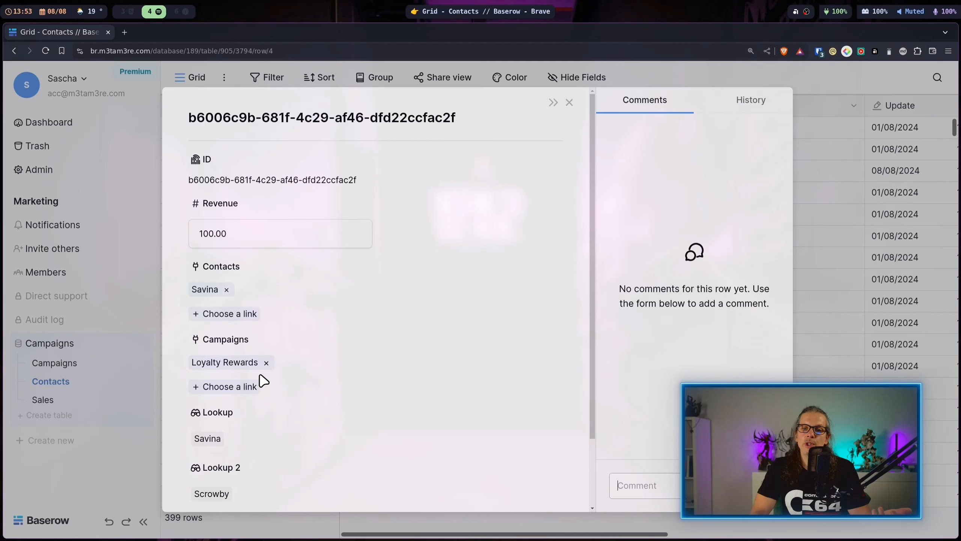
pyautogui.click(268, 363)
pyautogui.click(244, 369)
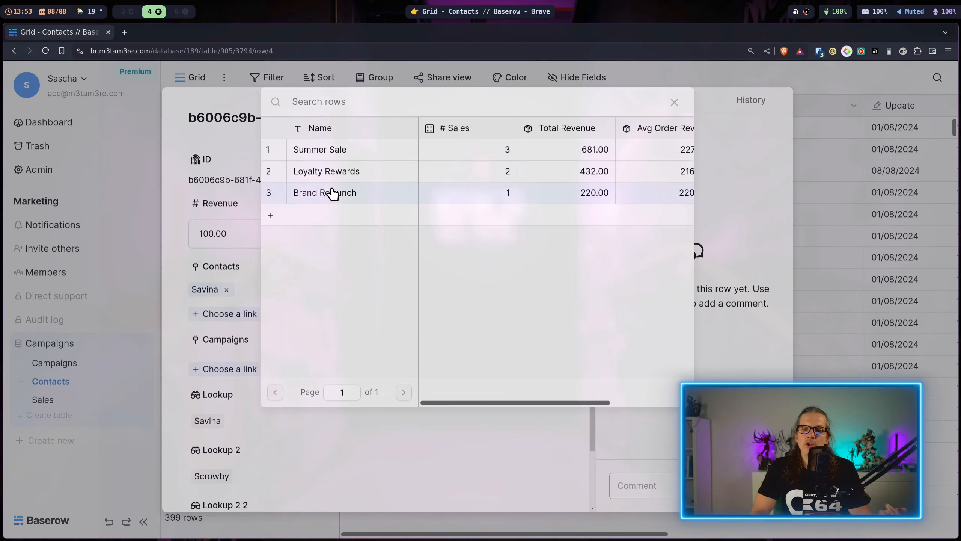
pyautogui.click(334, 153)
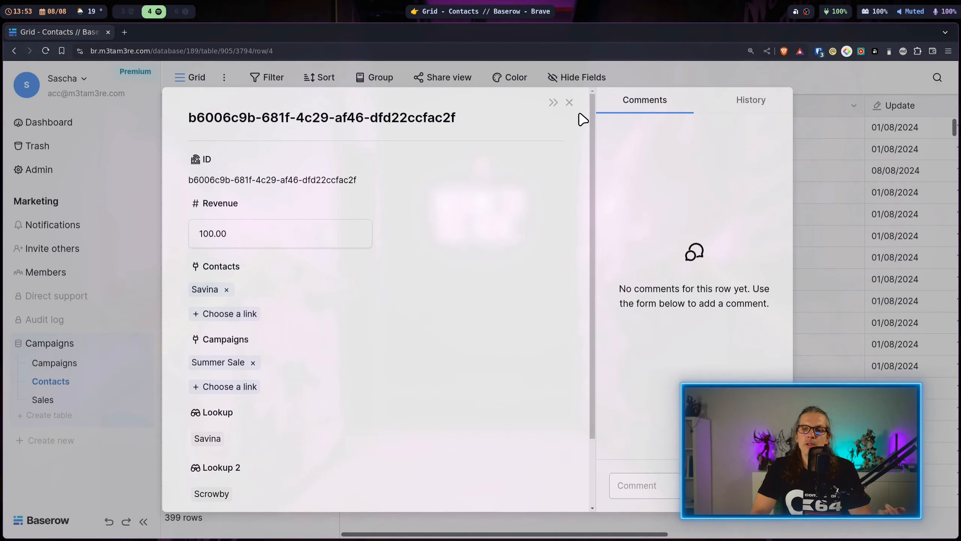
pyautogui.click(568, 103)
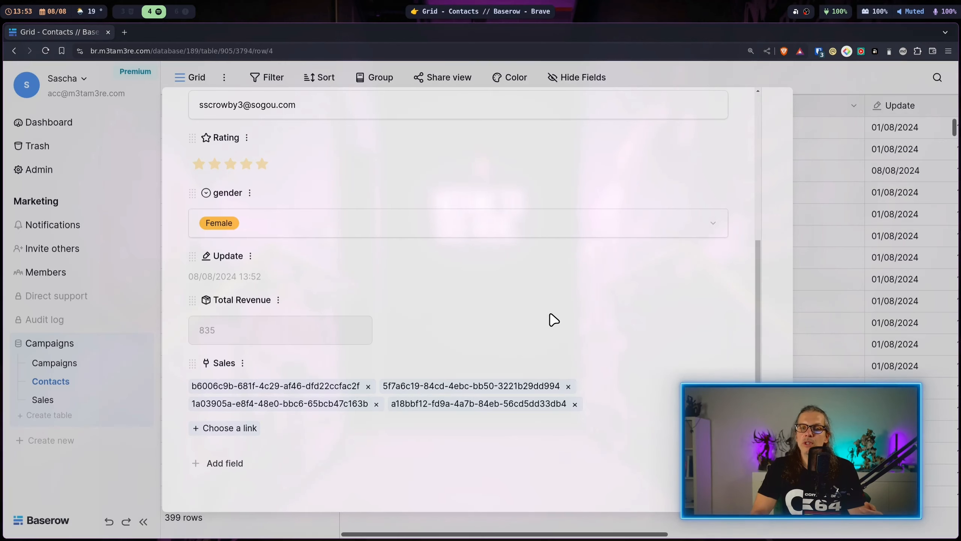
pyautogui.scroll(5, 554, 320)
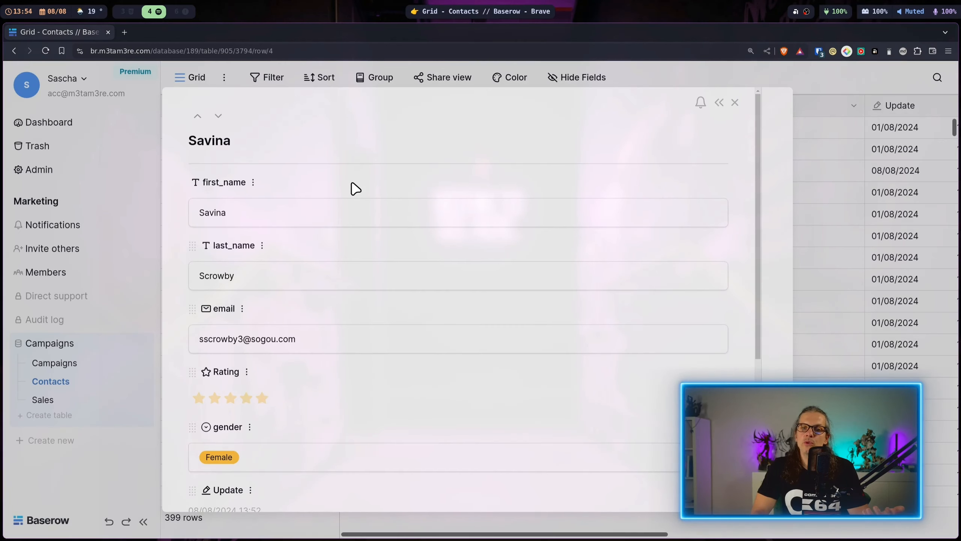